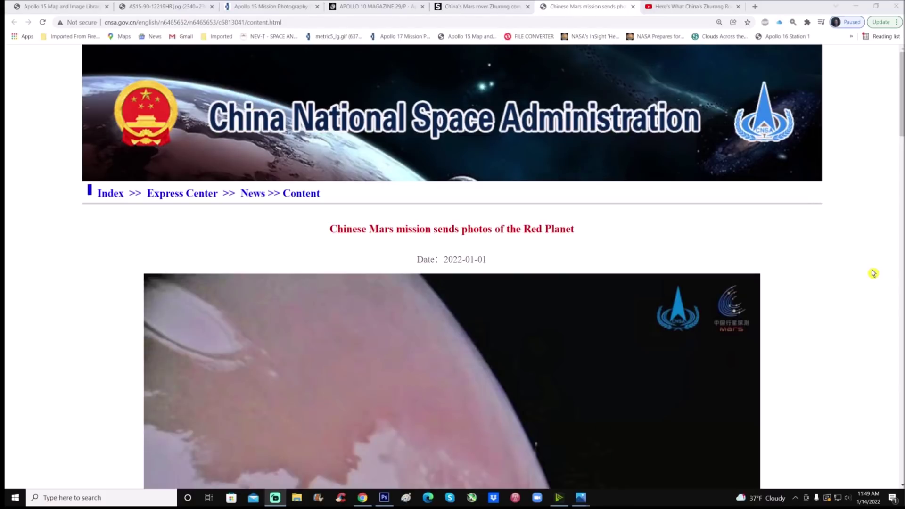
Step: Scroll through the CNSA article's Mars photos and back up to the first Tianwen-1 orbiter photo
{"action": "scroll", "coordinate": [849, 253], "scroll_direction": "down", "scroll_amount": 1}
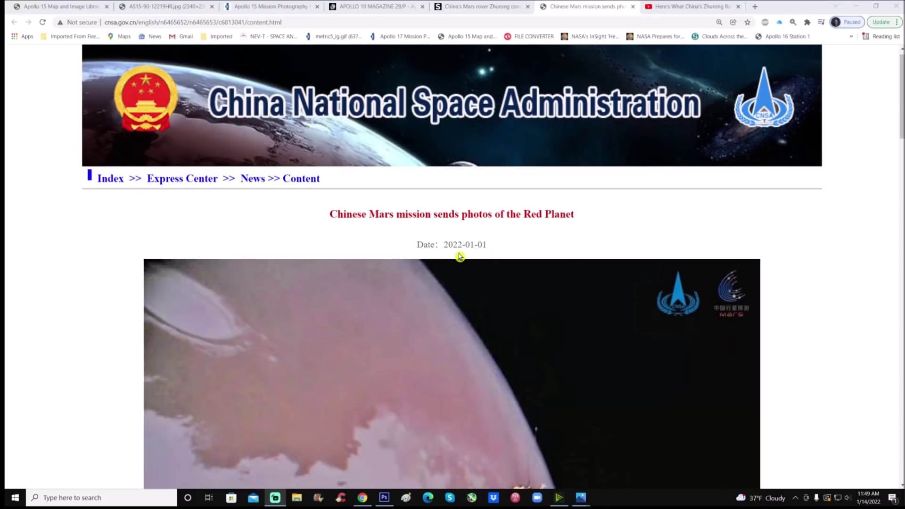
{"action": "scroll", "coordinate": [820, 278], "scroll_direction": "down", "scroll_amount": 3}
{"action": "scroll", "coordinate": [793, 279], "scroll_direction": "down", "scroll_amount": 3}
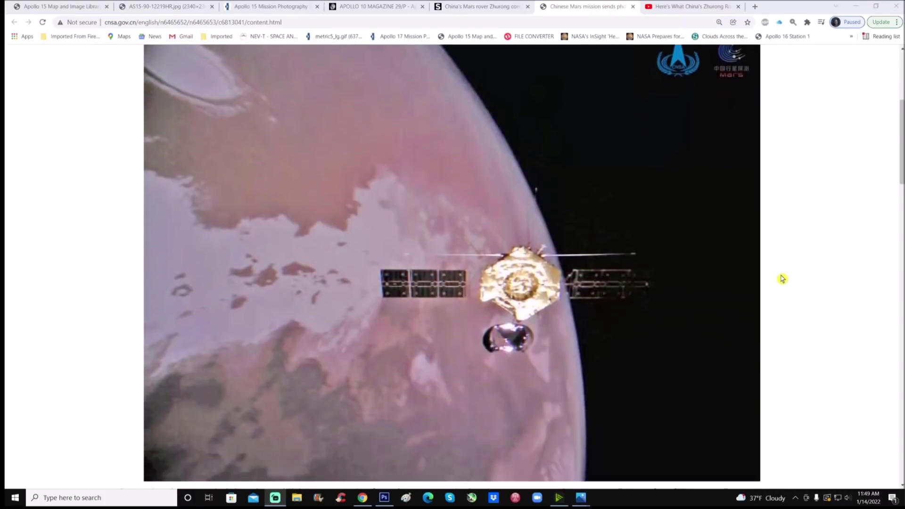
{"action": "scroll", "coordinate": [780, 279], "scroll_direction": "up", "scroll_amount": 1}
{"action": "scroll", "coordinate": [793, 277], "scroll_direction": "down", "scroll_amount": 12}
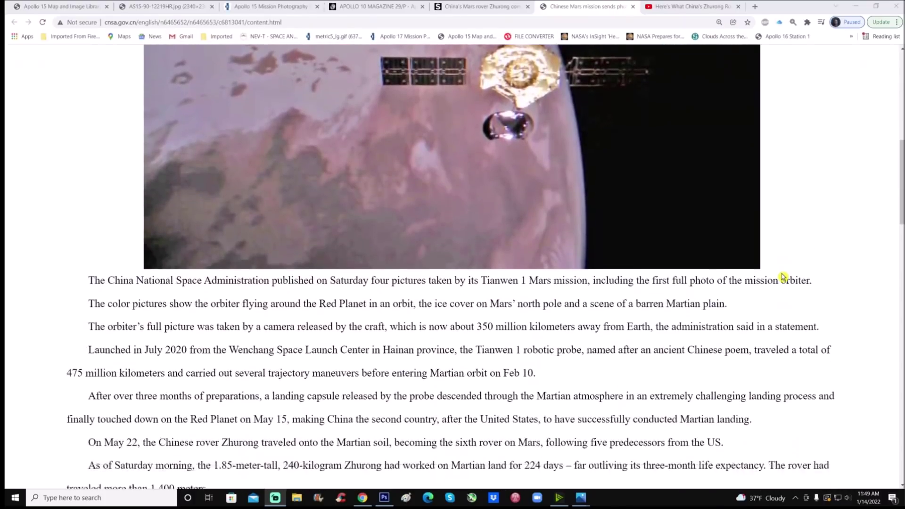
{"action": "scroll", "coordinate": [821, 273], "scroll_direction": "down", "scroll_amount": 5}
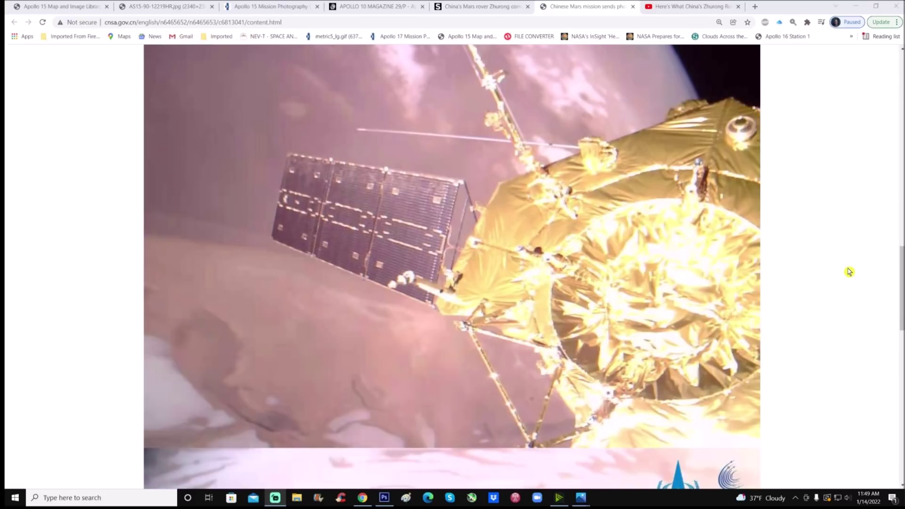
{"action": "scroll", "coordinate": [835, 271], "scroll_direction": "up", "scroll_amount": 4}
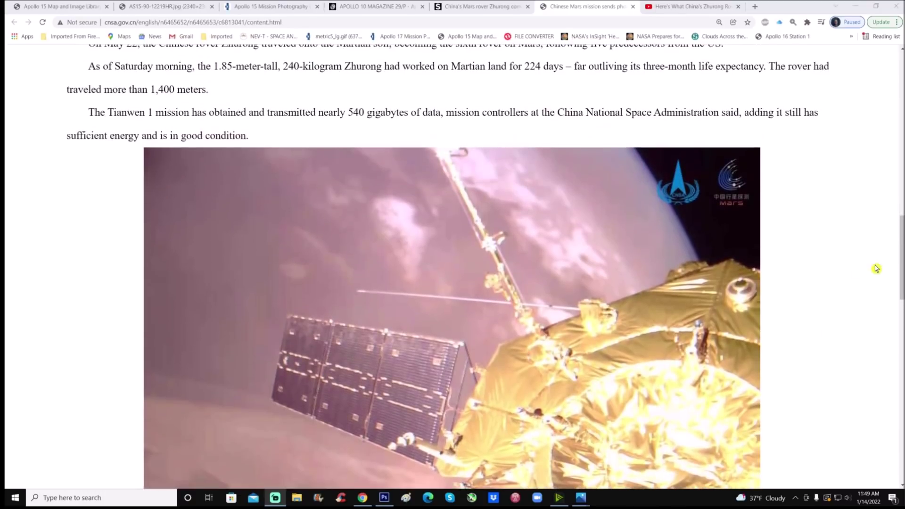
{"action": "left_click_drag", "start_coordinate": [902, 266], "coordinate": [901, 153]}
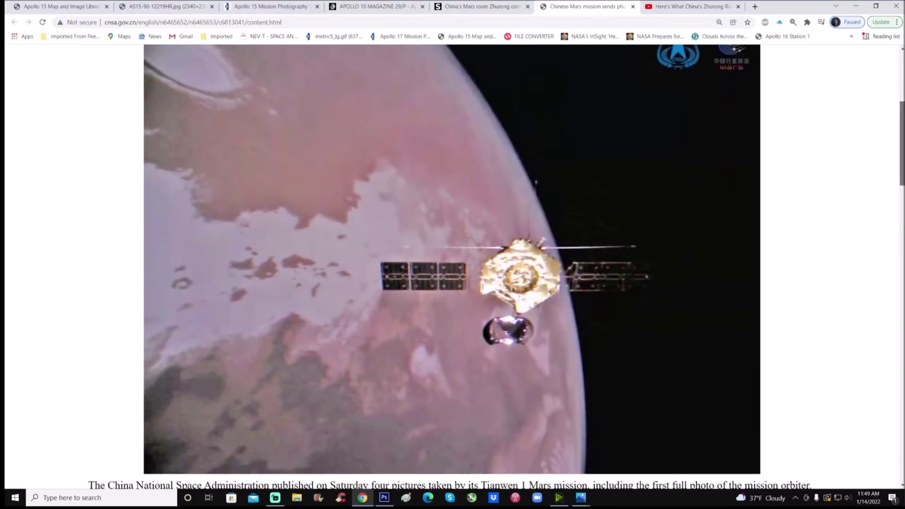
{"action": "scroll", "coordinate": [638, 244], "scroll_direction": "up", "scroll_amount": 1}
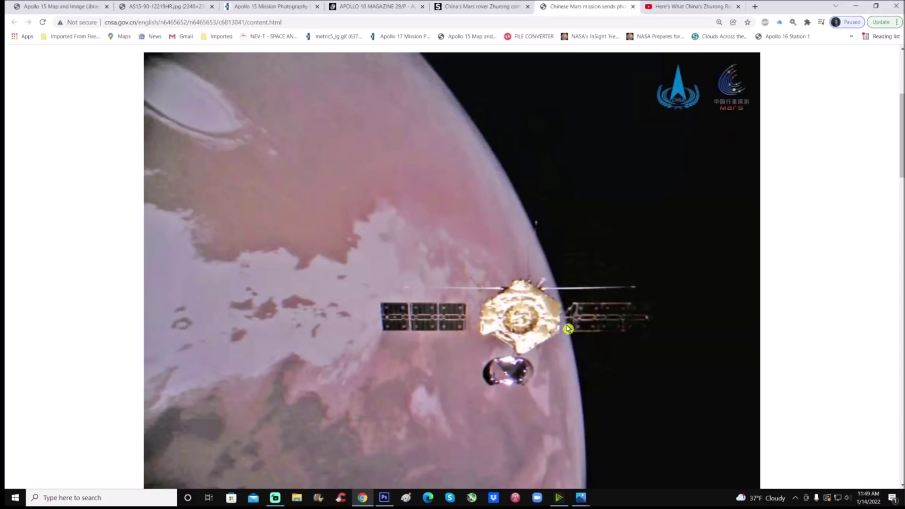
{"action": "scroll", "coordinate": [638, 368], "scroll_direction": "up", "scroll_amount": 1}
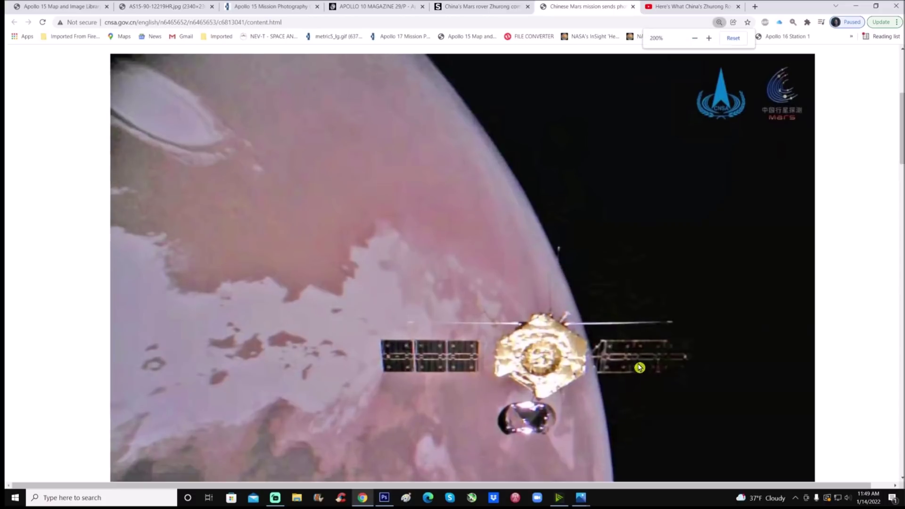
{"action": "scroll", "coordinate": [667, 339], "scroll_direction": "down", "scroll_amount": 1}
{"action": "scroll", "coordinate": [666, 339], "scroll_direction": "up", "scroll_amount": 1}
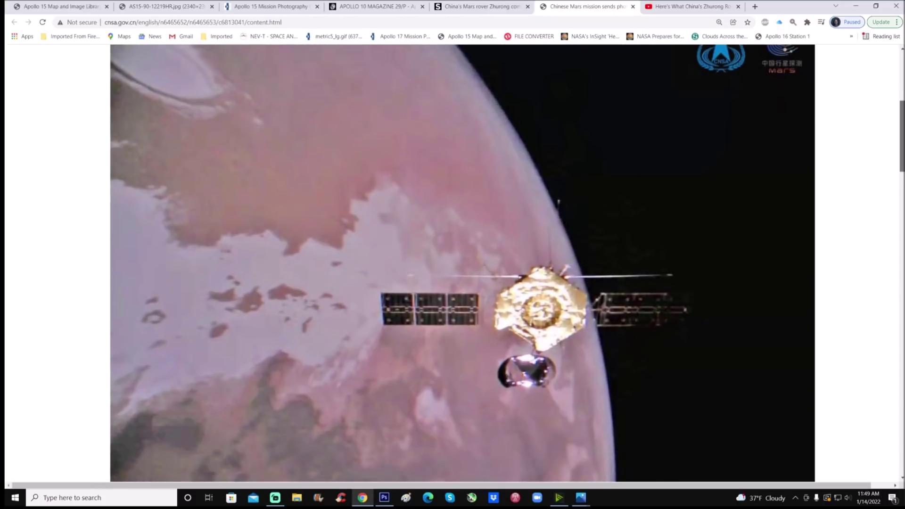
{"action": "scroll", "coordinate": [456, 263], "scroll_direction": "down", "scroll_amount": 12}
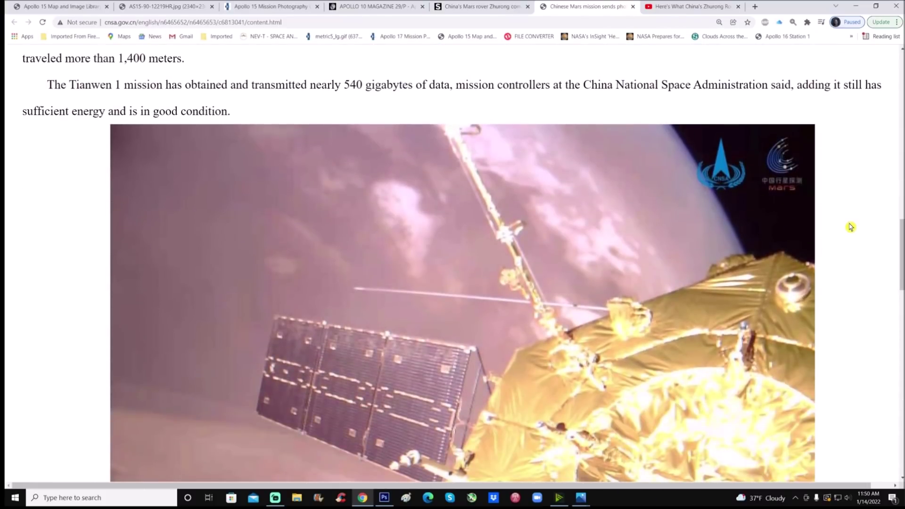
{"action": "scroll", "coordinate": [851, 227], "scroll_direction": "up", "scroll_amount": 10}
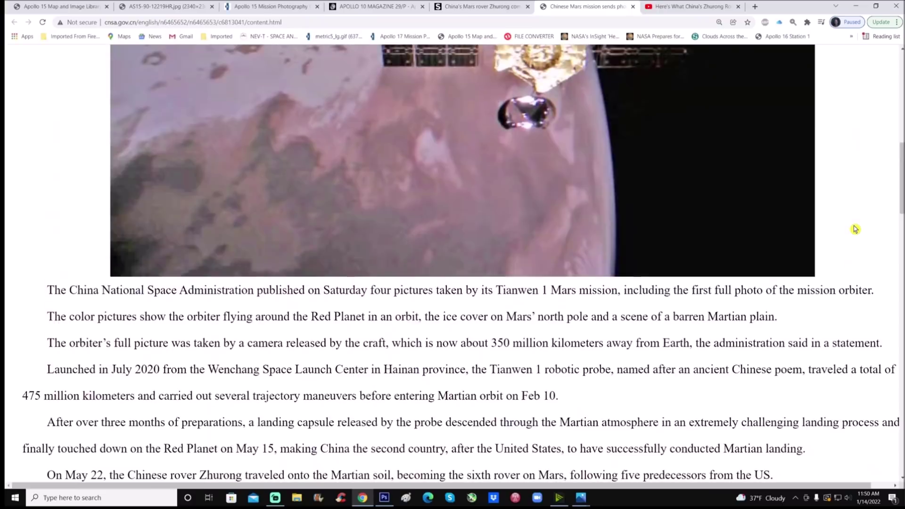
{"action": "scroll", "coordinate": [856, 229], "scroll_direction": "up", "scroll_amount": 5}
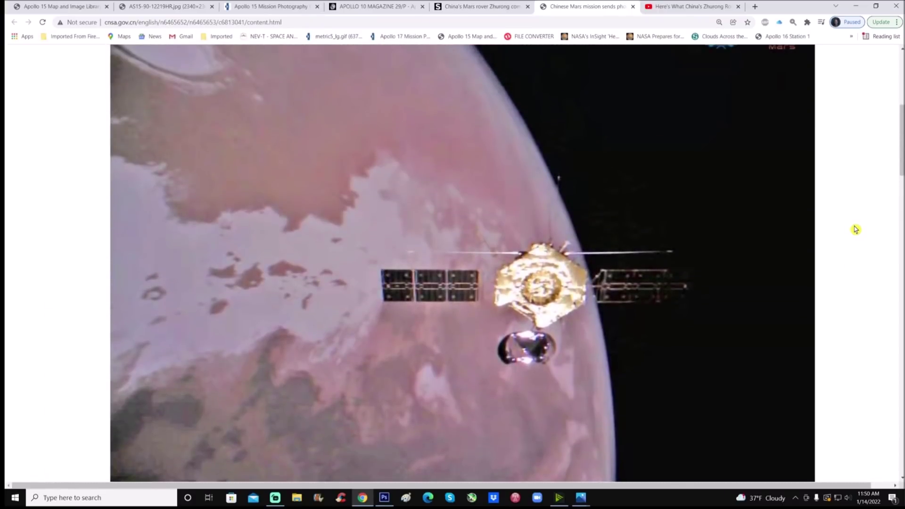
{"action": "key", "text": "ctrl+minus"}
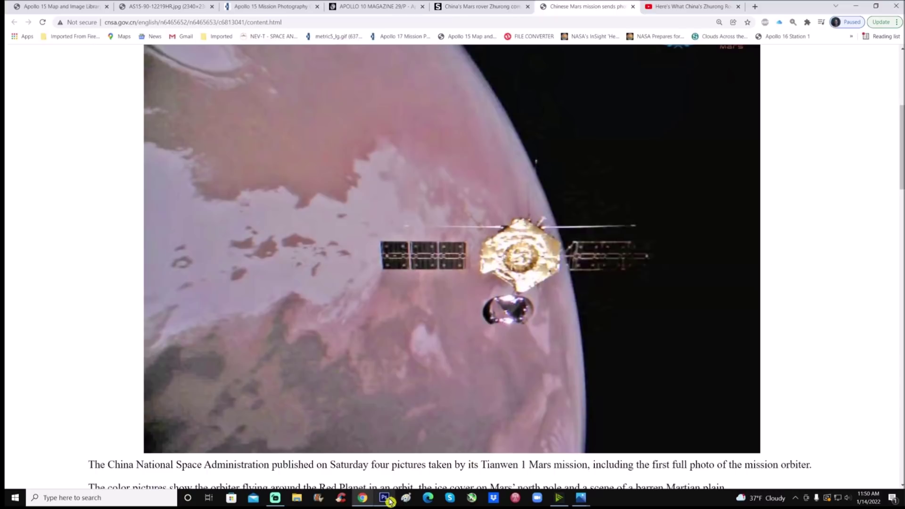
{"action": "left_click", "coordinate": [385, 497]}
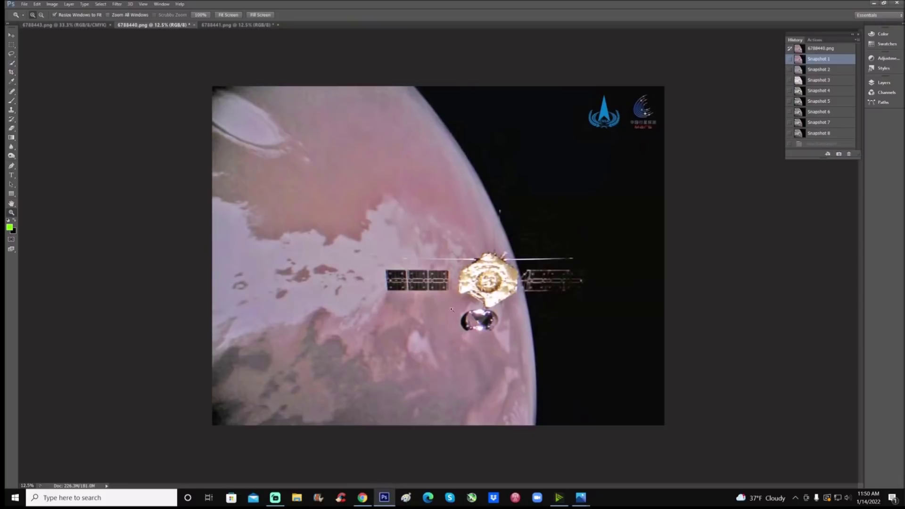
Step: Zoom in on the orbiter image in 6788440.png and compare Snapshot 8 with Snapshot 1, ending on Snapshot 1
{"action": "left_click", "coordinate": [588, 134]}
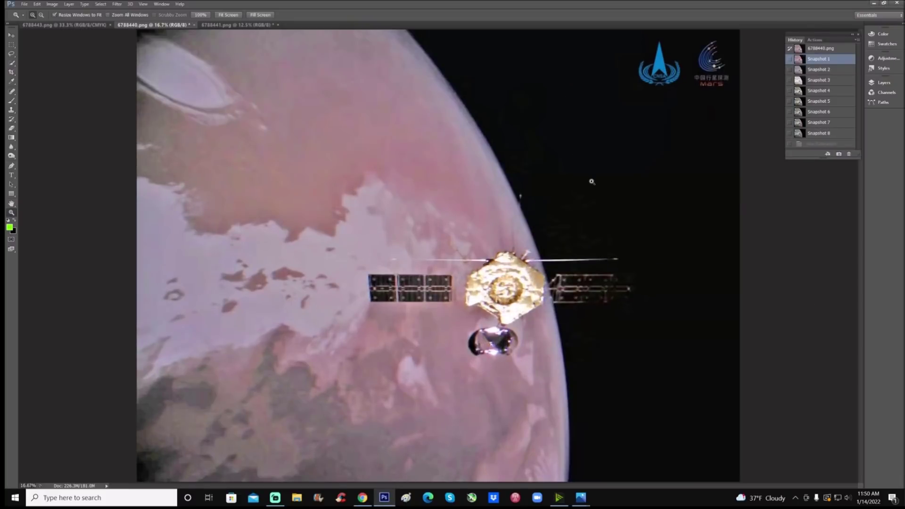
{"action": "left_click", "coordinate": [827, 134]}
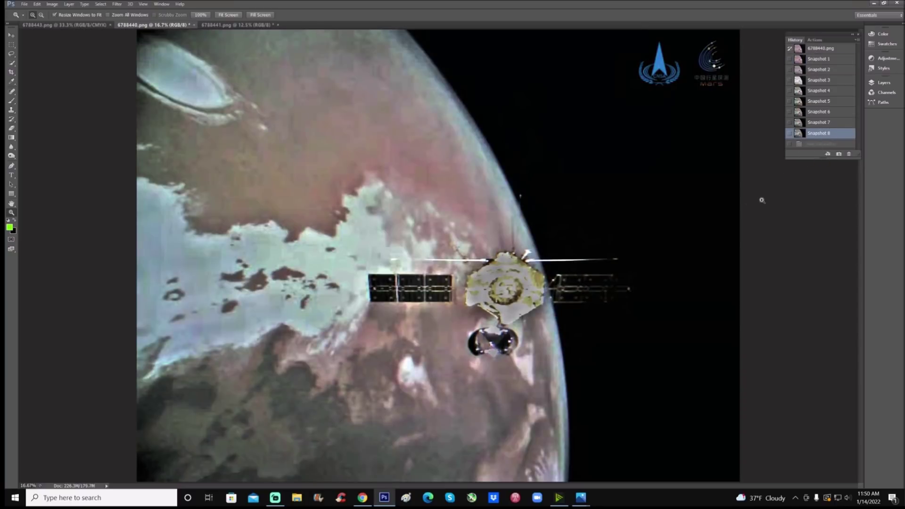
{"action": "left_click", "coordinate": [832, 59]}
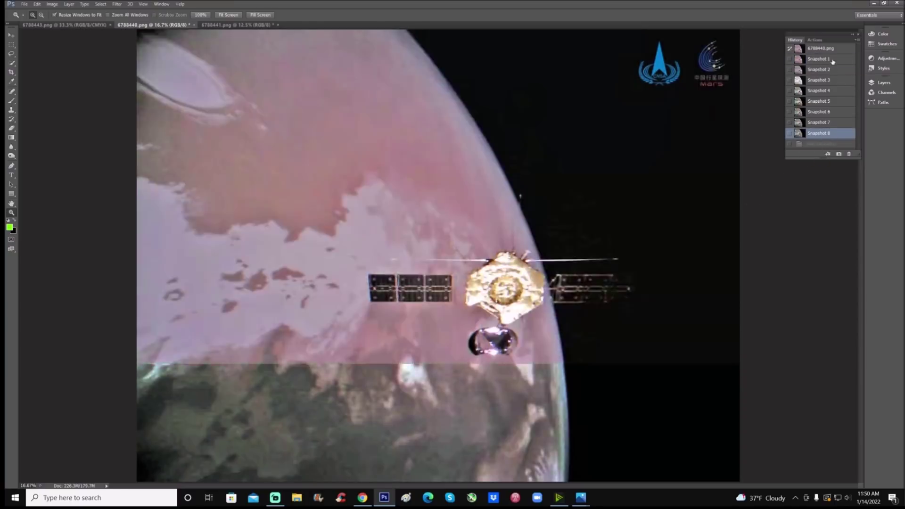
{"action": "left_click", "coordinate": [52, 4]}
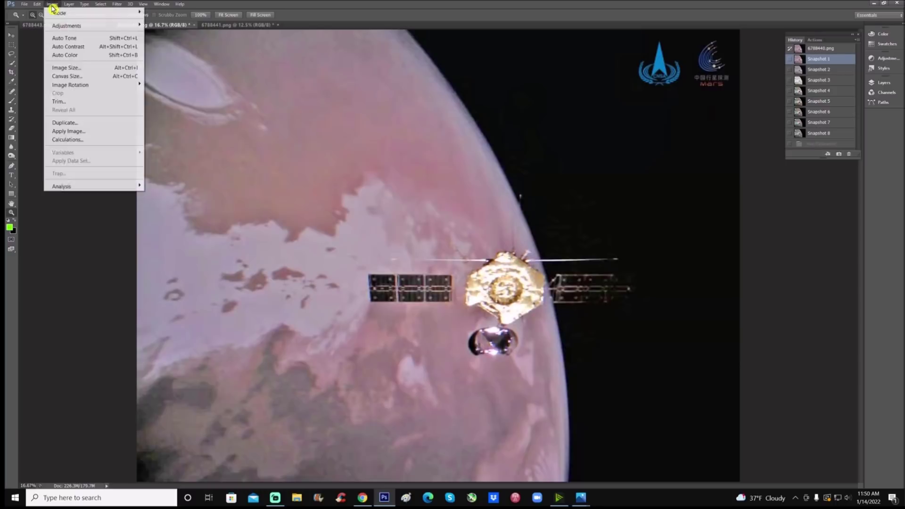
Step: Apply Auto Tone, Auto Contrast and Auto Color to the orbiter photo
{"action": "left_click", "coordinate": [76, 38]}
{"action": "left_click", "coordinate": [52, 4]}
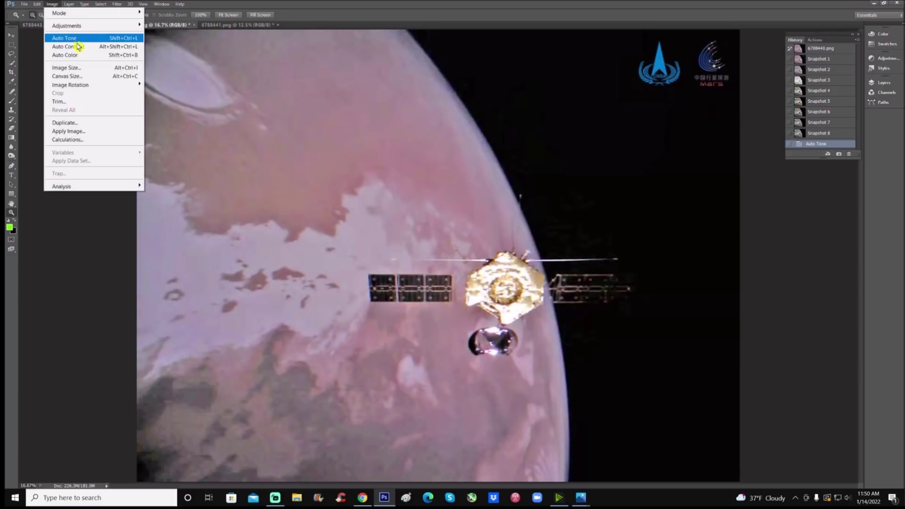
{"action": "left_click", "coordinate": [78, 47]}
{"action": "left_click", "coordinate": [52, 3]}
{"action": "left_click", "coordinate": [80, 55]}
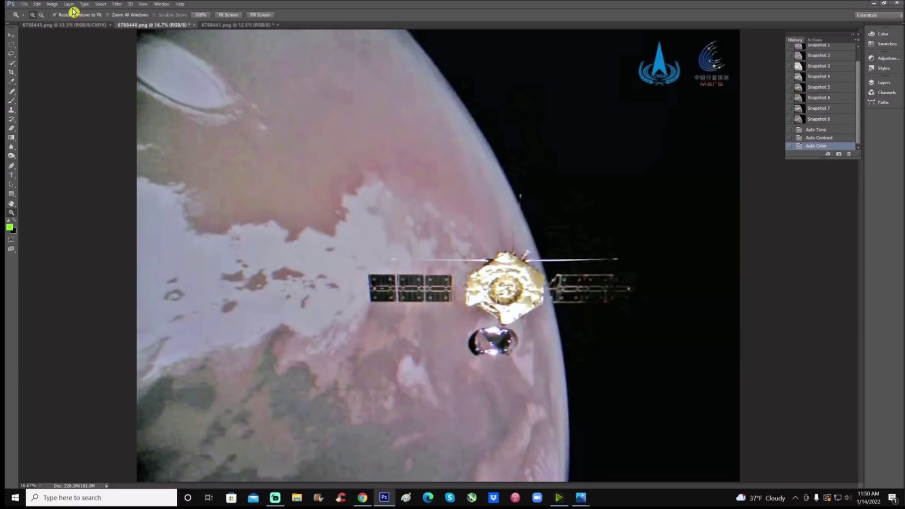
Step: Apply a Brightness/Contrast adjustment that raises contrast and slightly tweaks brightness
{"action": "left_click", "coordinate": [51, 4]}
{"action": "mouse_move", "coordinate": [75, 26]}
{"action": "left_click", "coordinate": [202, 26]}
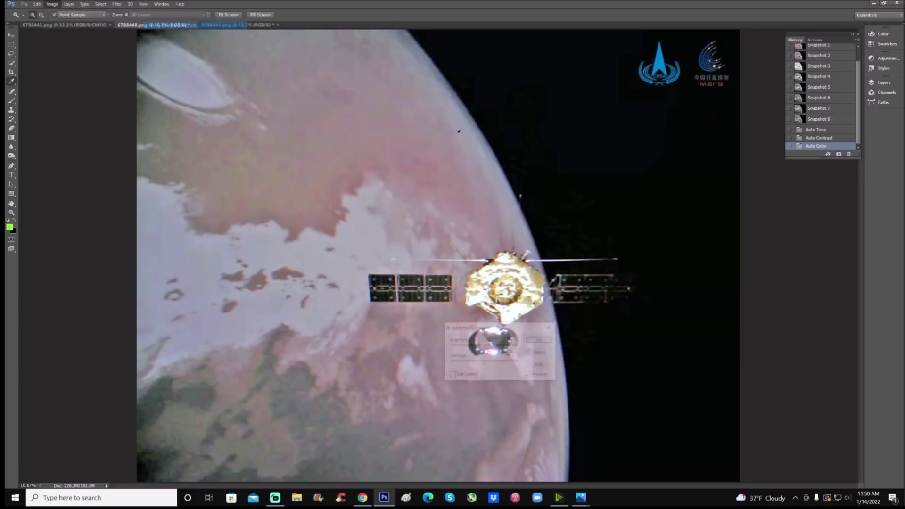
{"action": "left_click_drag", "start_coordinate": [503, 367], "coordinate": [515, 367]}
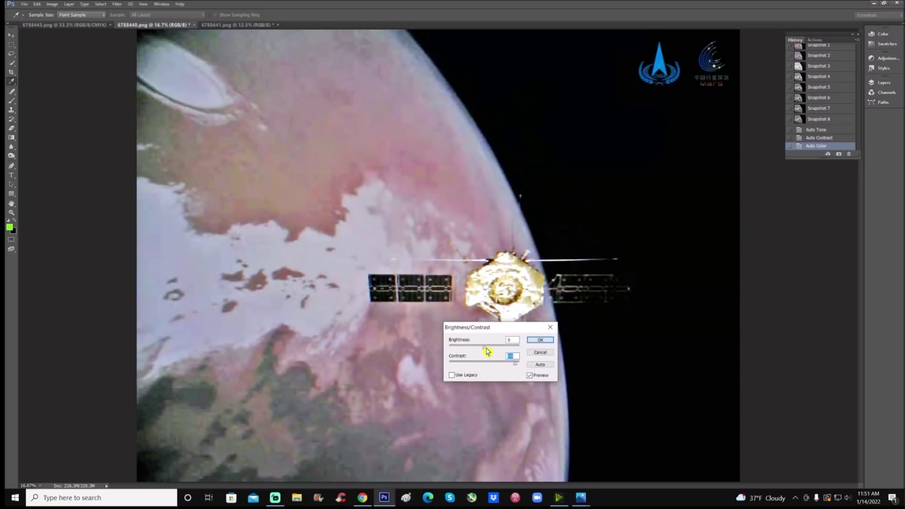
{"action": "left_click_drag", "start_coordinate": [484, 348], "coordinate": [482, 351]}
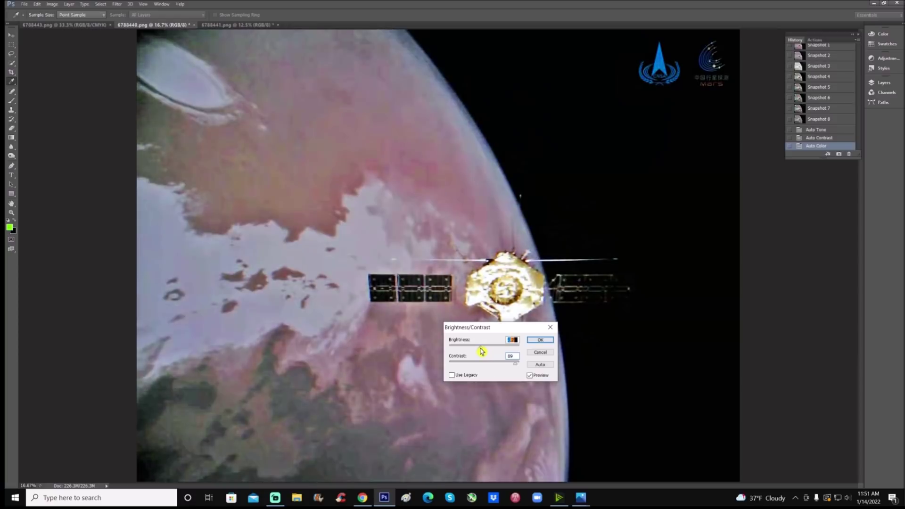
{"action": "left_click", "coordinate": [540, 340]}
Step: Lower saturation with Hue/Saturation, then compare with Snapshot 8 and return to the latest state
{"action": "left_click", "coordinate": [52, 4]}
{"action": "mouse_move", "coordinate": [67, 26]}
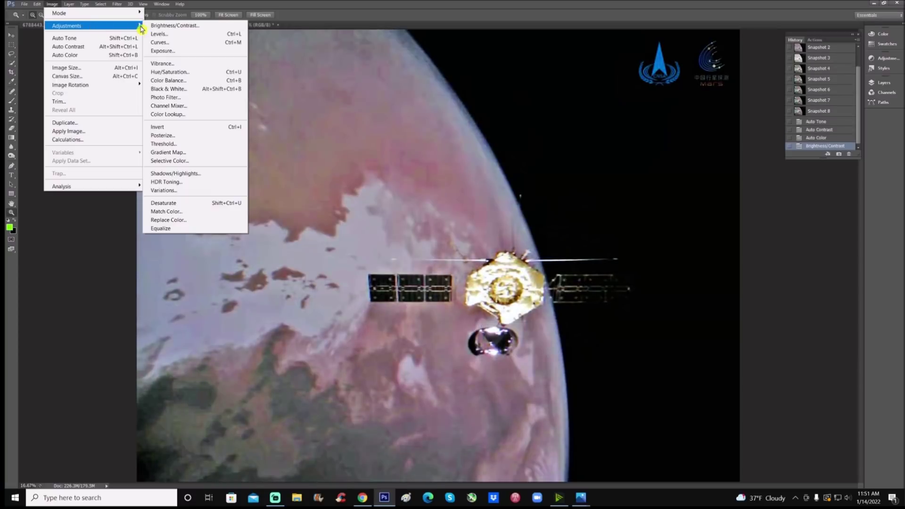
{"action": "left_click", "coordinate": [202, 72]}
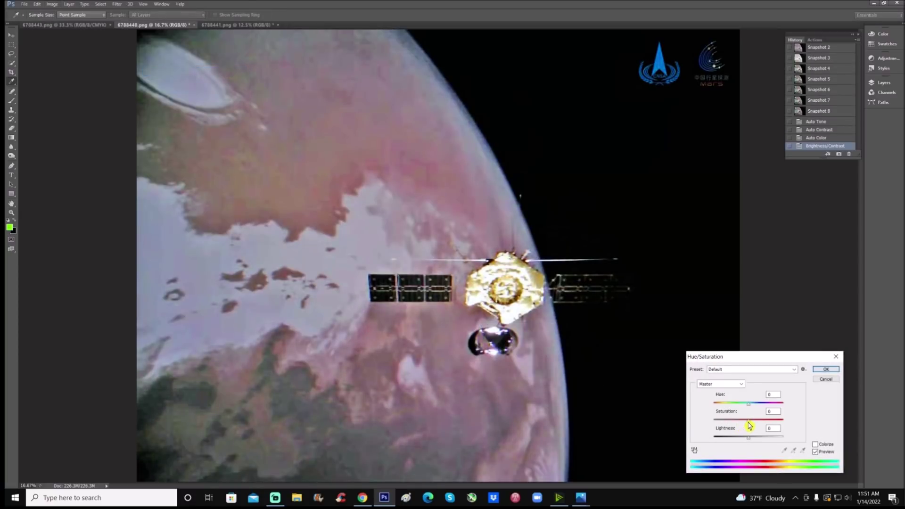
{"action": "mouse_move", "coordinate": [748, 421]}
{"action": "left_mouse_down"}
{"action": "mouse_move", "coordinate": [723, 423]}
{"action": "mouse_move", "coordinate": [739, 425]}
{"action": "left_mouse_up"}
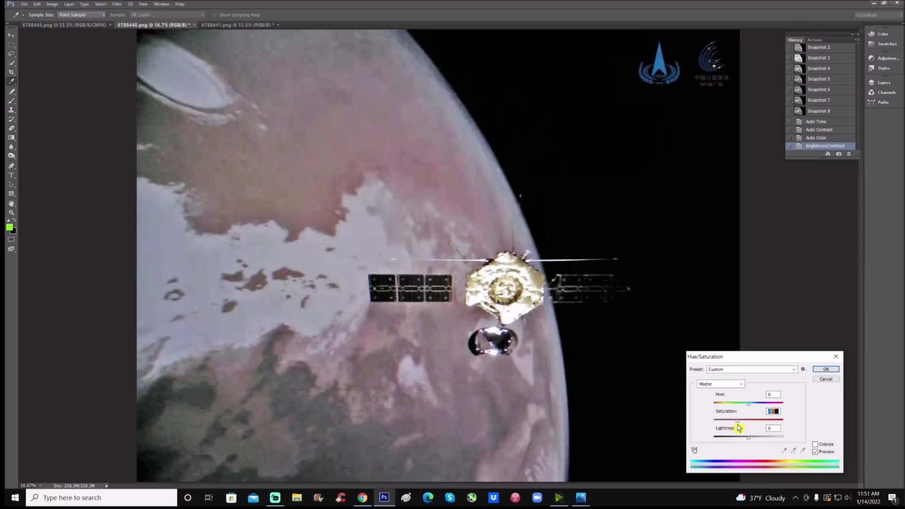
{"action": "left_click", "coordinate": [827, 369]}
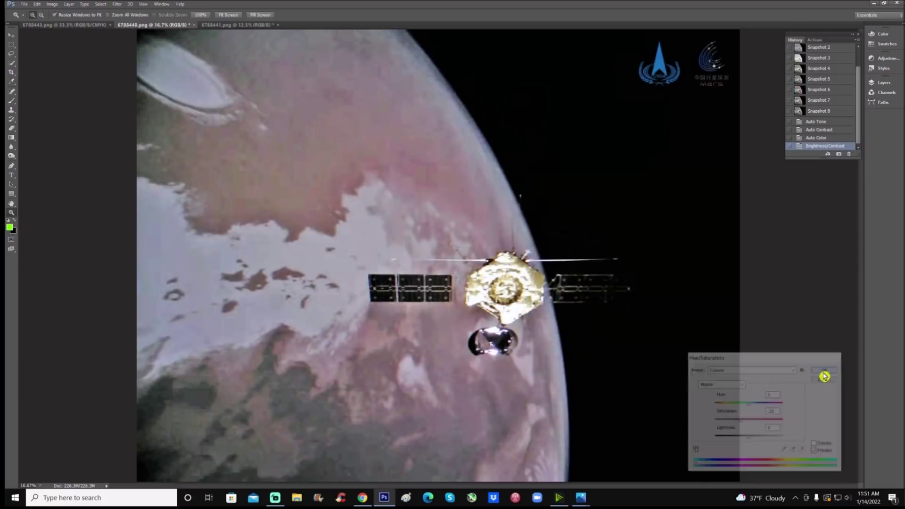
{"action": "left_click", "coordinate": [820, 103]}
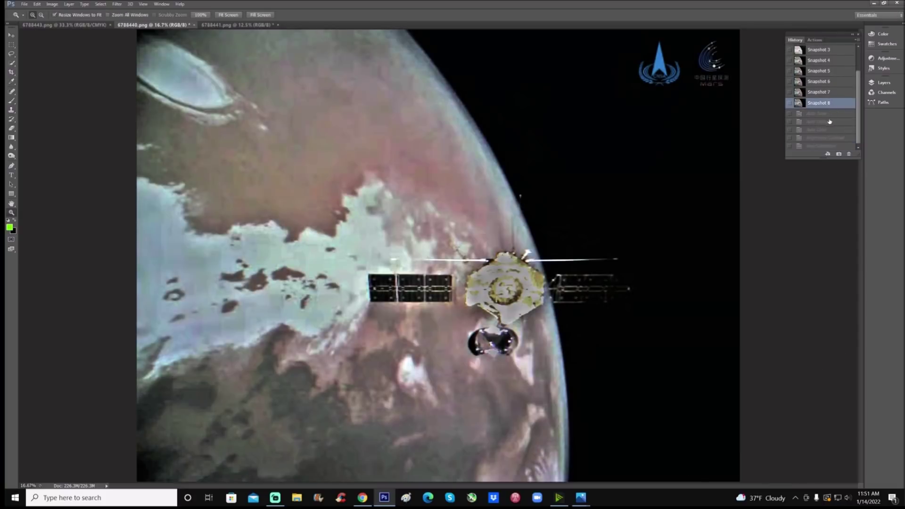
{"action": "left_click", "coordinate": [822, 146]}
Step: Apply a second Brightness/Contrast pass with contrast 100, then view Snapshot 8 for comparison
{"action": "left_click", "coordinate": [52, 4]}
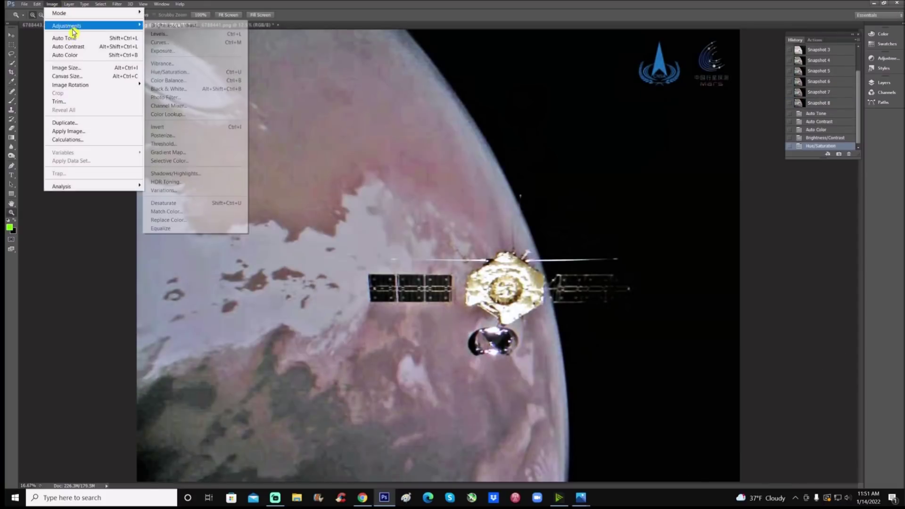
{"action": "mouse_move", "coordinate": [137, 26]}
{"action": "left_click", "coordinate": [184, 26]}
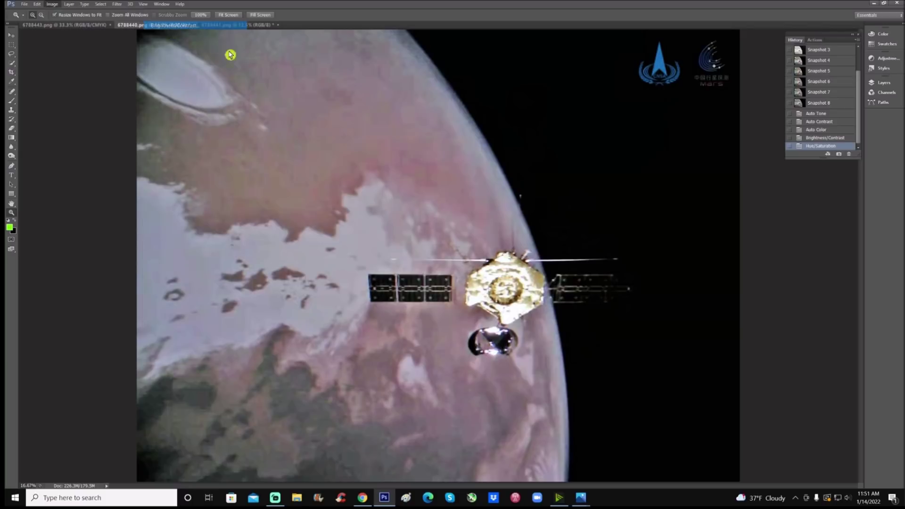
{"action": "left_click_drag", "start_coordinate": [482, 364], "coordinate": [529, 369]}
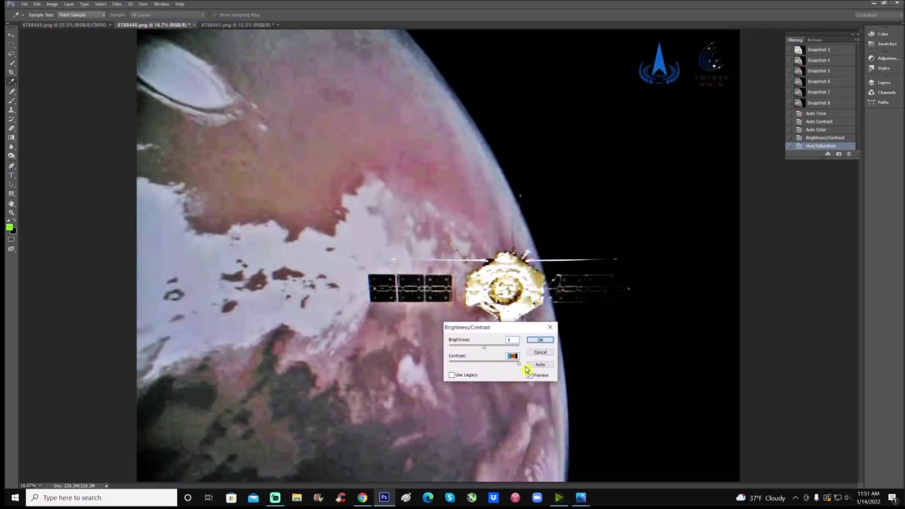
{"action": "left_click", "coordinate": [486, 347]}
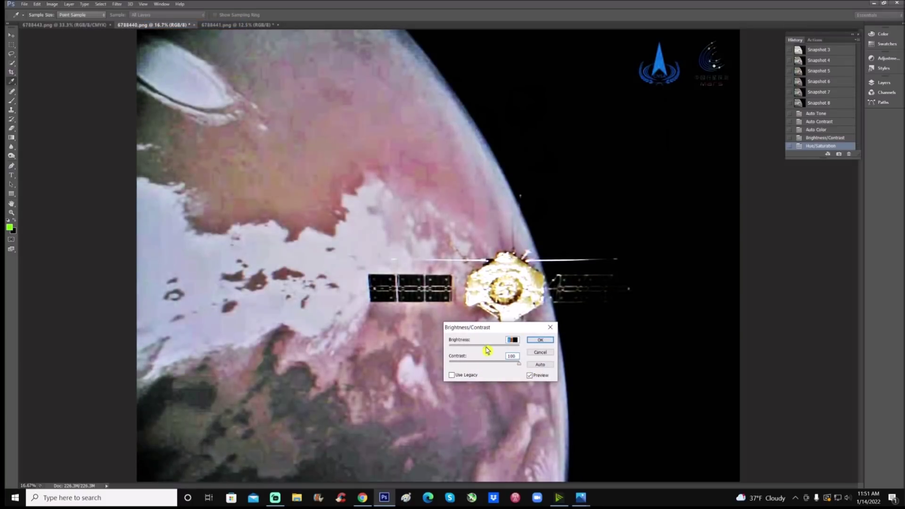
{"action": "left_click", "coordinate": [541, 340]}
{"action": "key", "text": "z"}
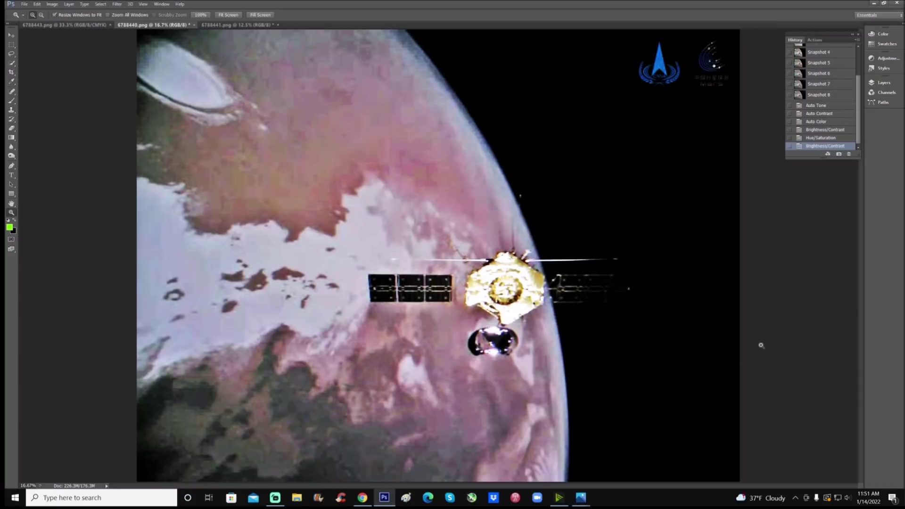
{"action": "left_click", "coordinate": [822, 96]}
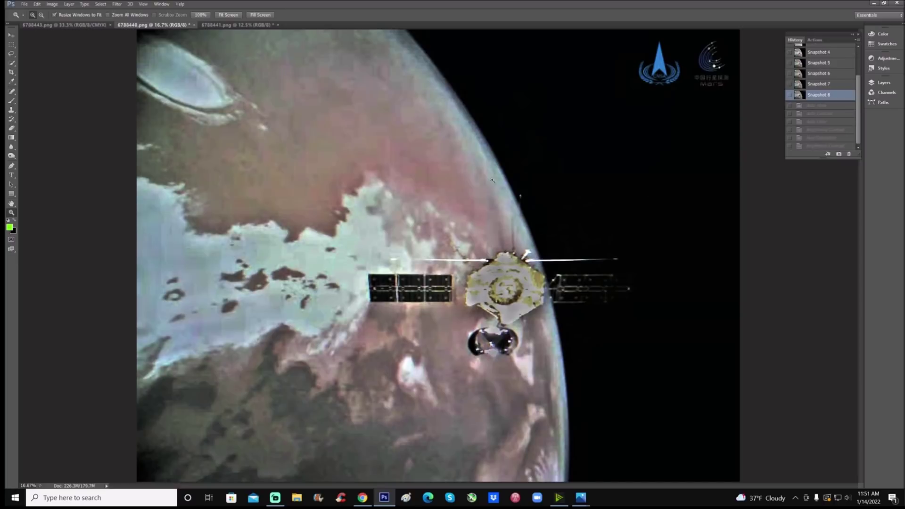
Step: Switch to 6788441.png, zoom in, and toggle between Snapshot 1 and Snapshot 3, ending on Snapshot 3
{"action": "left_click", "coordinate": [246, 25]}
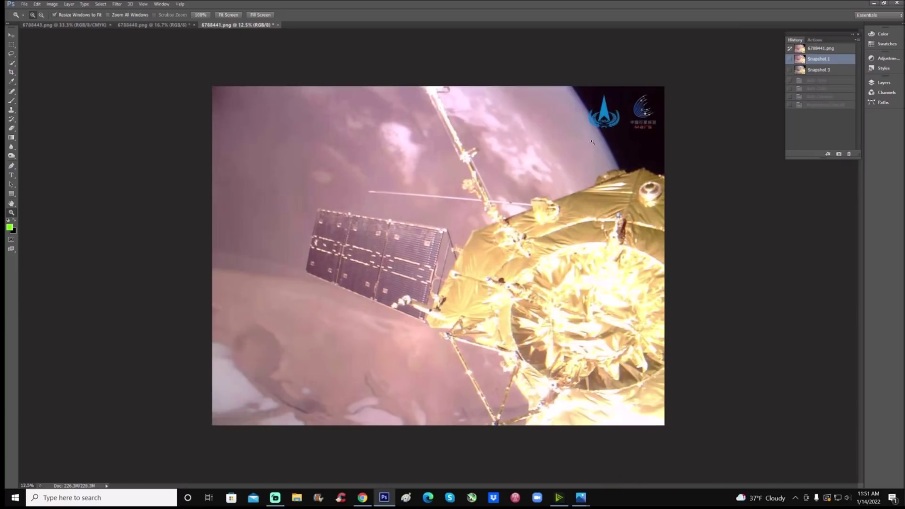
{"action": "left_click", "coordinate": [625, 136]}
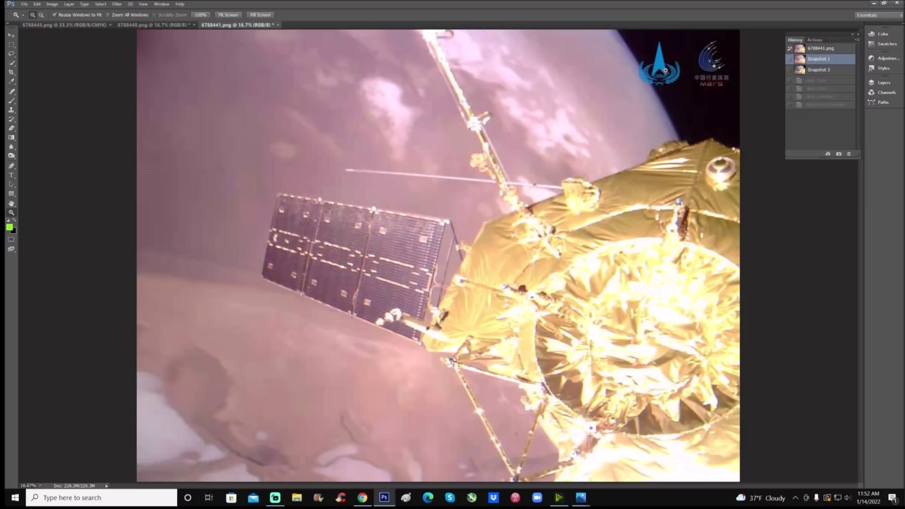
{"action": "left_click", "coordinate": [821, 70]}
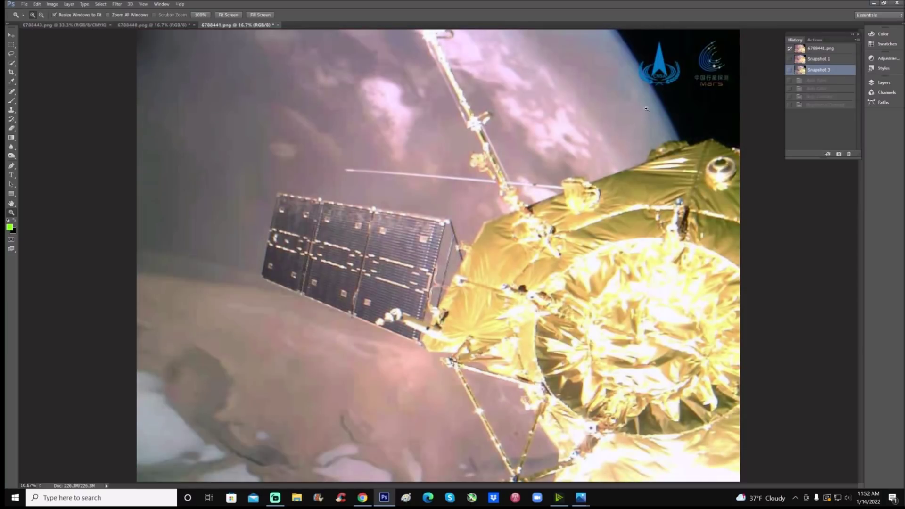
{"action": "left_click", "coordinate": [819, 59]}
{"action": "left_click", "coordinate": [820, 71]}
{"action": "left_click", "coordinate": [820, 60]}
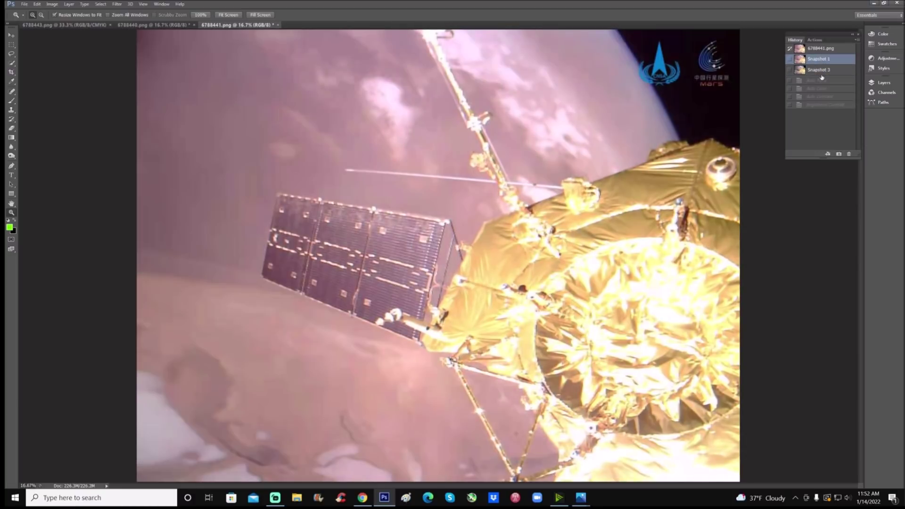
{"action": "left_click", "coordinate": [821, 69]}
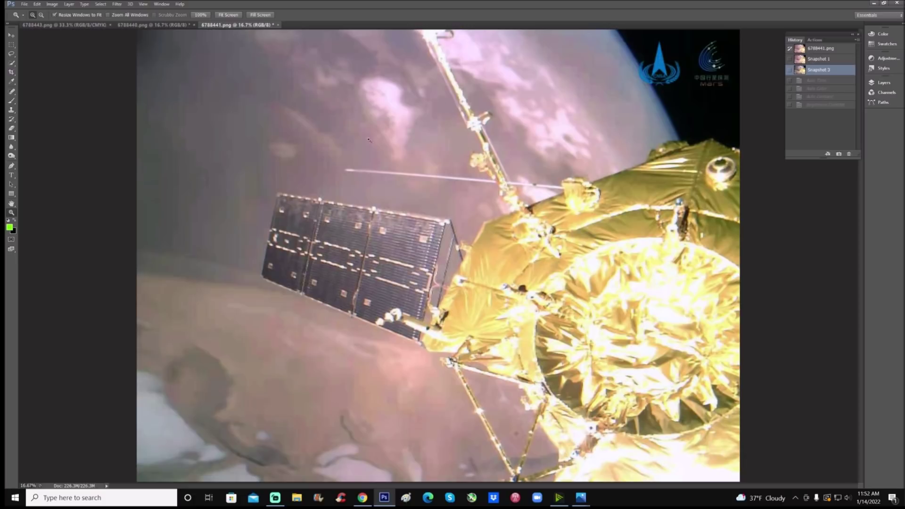
{"action": "left_click", "coordinate": [824, 61]}
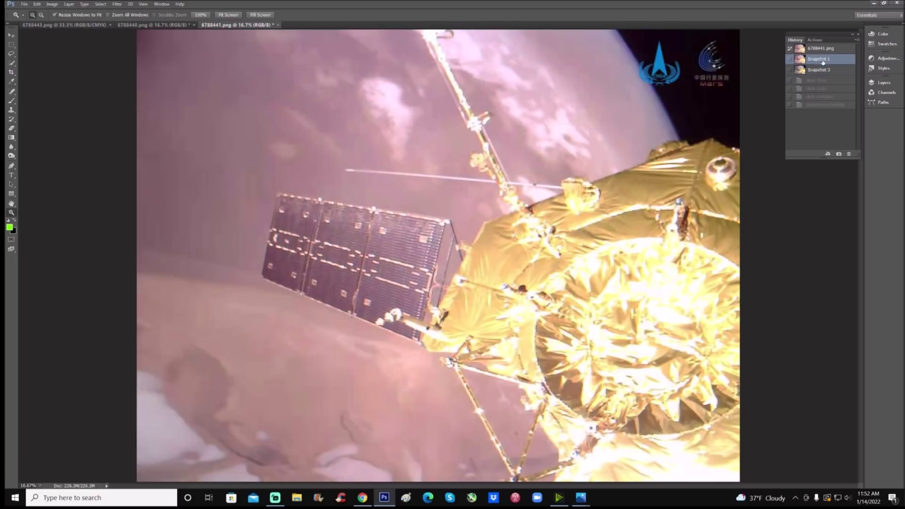
{"action": "left_click", "coordinate": [819, 71]}
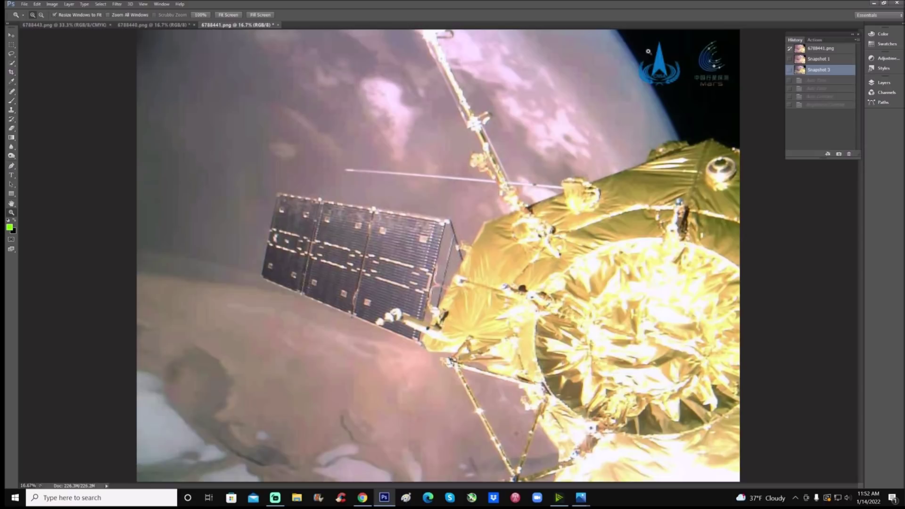
{"action": "left_click", "coordinate": [830, 59]}
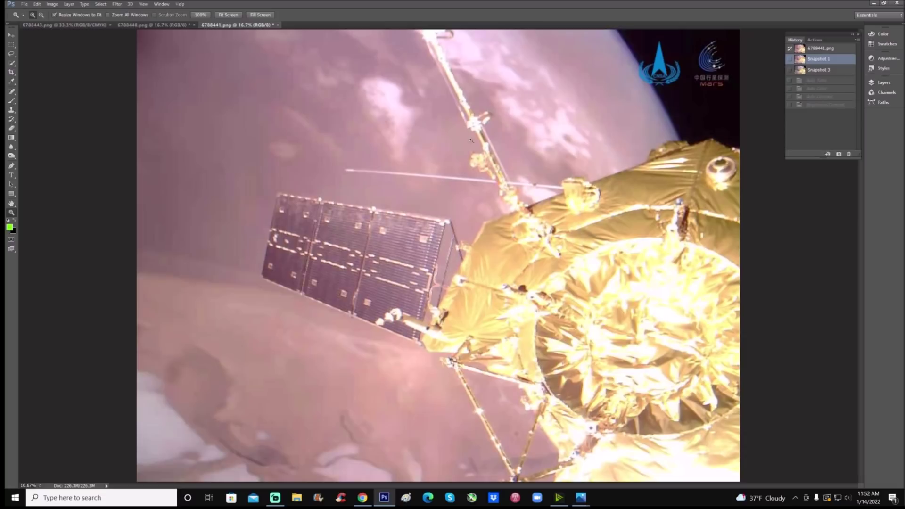
{"action": "left_click", "coordinate": [831, 70]}
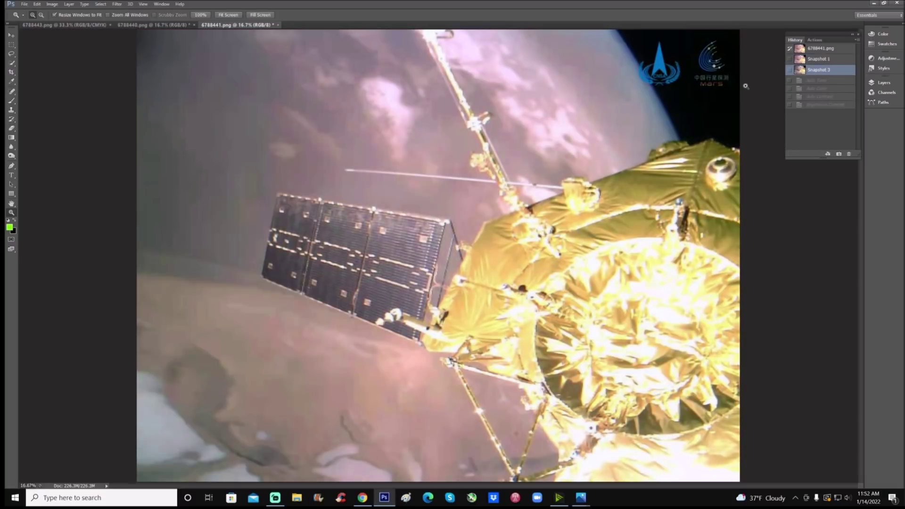
{"action": "left_click", "coordinate": [819, 59]}
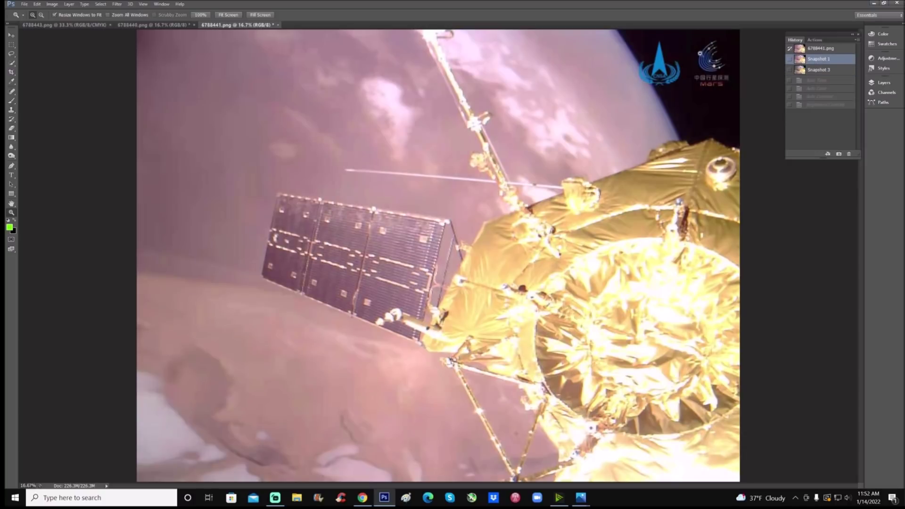
{"action": "left_click", "coordinate": [819, 70]}
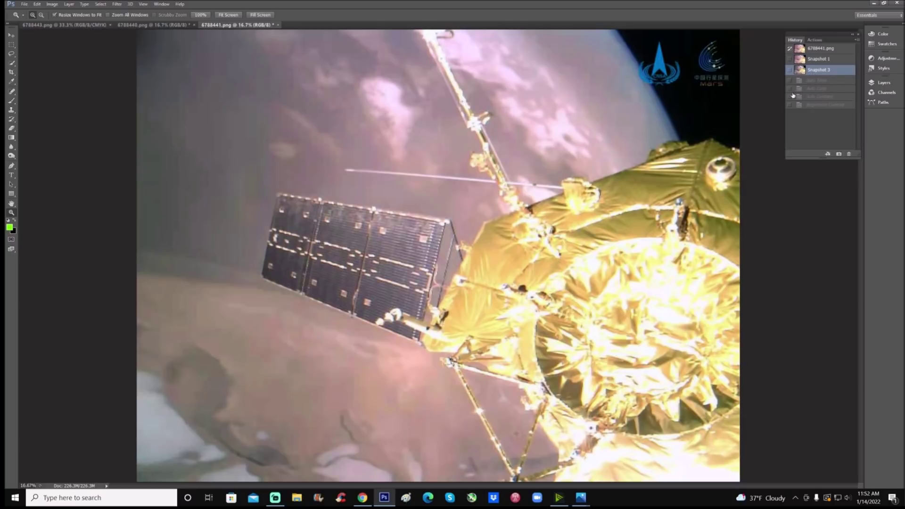
{"action": "left_click", "coordinate": [818, 60]}
{"action": "left_click", "coordinate": [818, 74]}
Step: Switch back to 6788440.png and toggle between Snapshot 1 and Snapshot 8, ending on Snapshot 8
{"action": "left_click", "coordinate": [174, 26]}
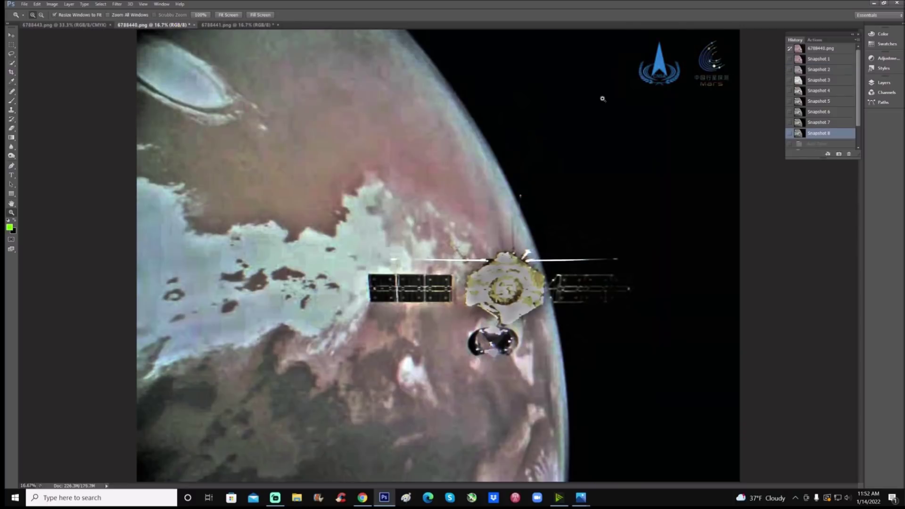
{"action": "left_click", "coordinate": [836, 63]}
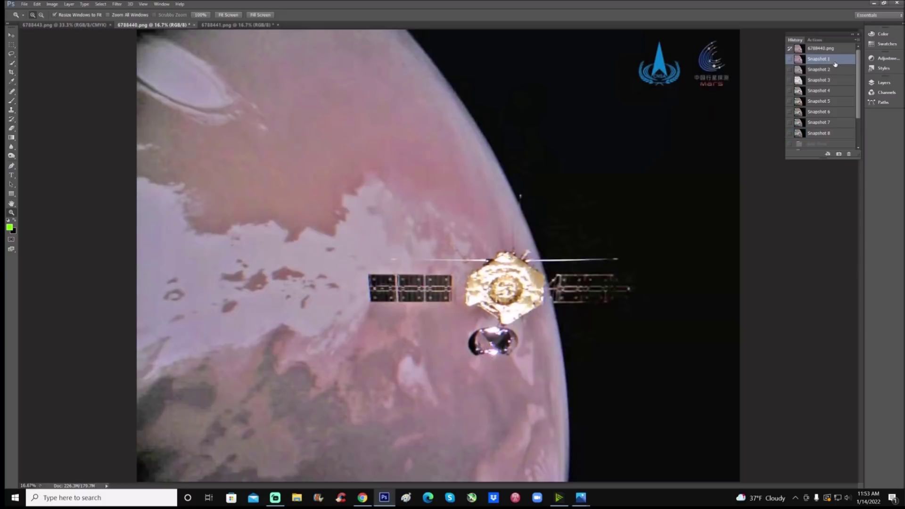
{"action": "left_click", "coordinate": [834, 134]}
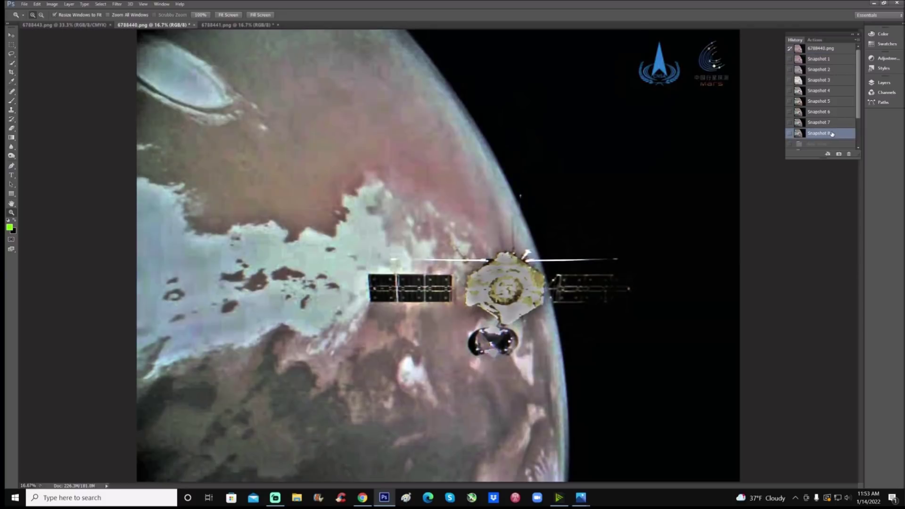
{"action": "left_click", "coordinate": [835, 65]}
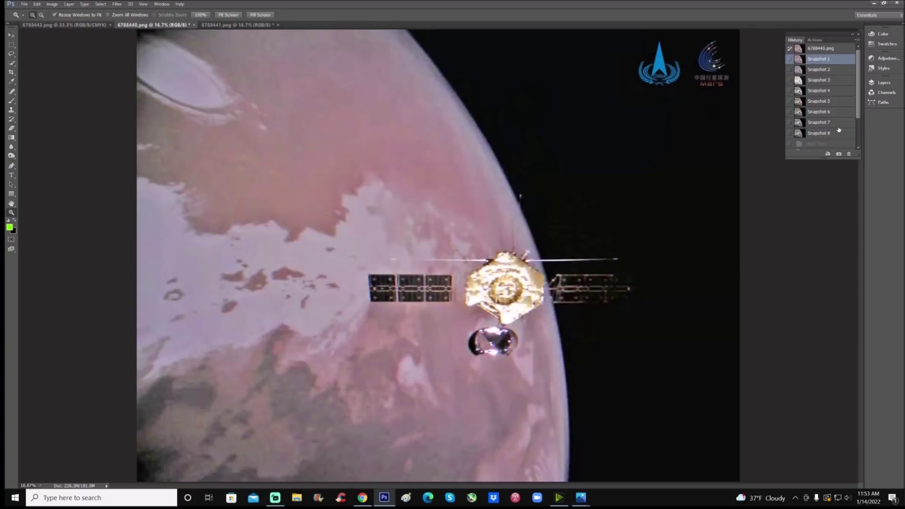
{"action": "left_click", "coordinate": [838, 134]}
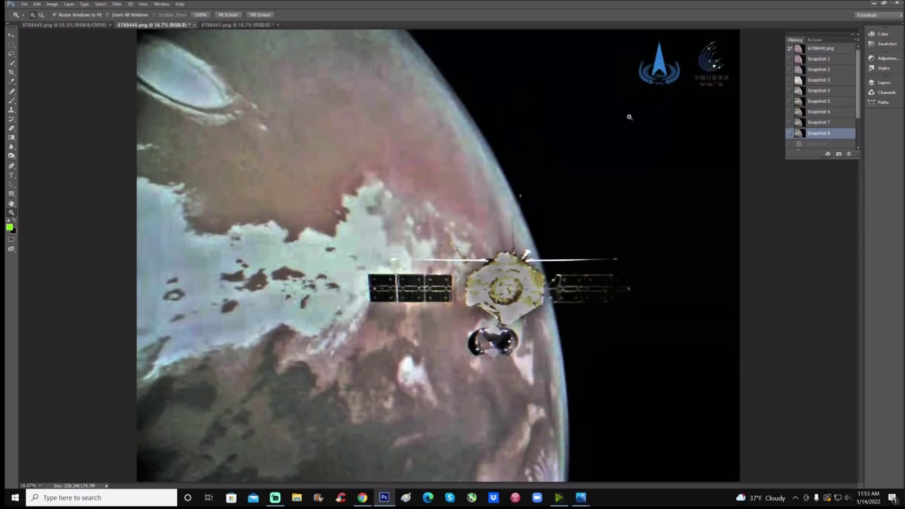
{"action": "mouse_move", "coordinate": [582, 501]}
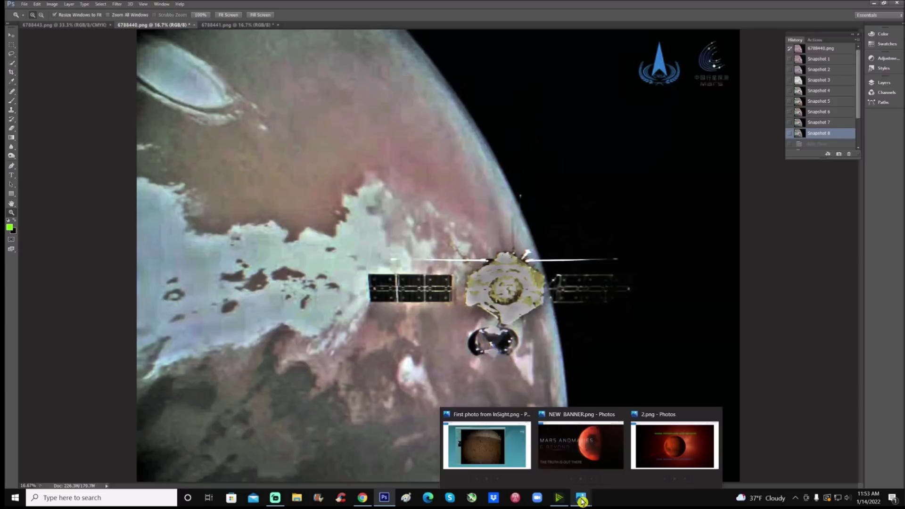
Step: In Photos, view First photo from InSight.png and InSight2.png, then advance past them
{"action": "left_click", "coordinate": [476, 460]}
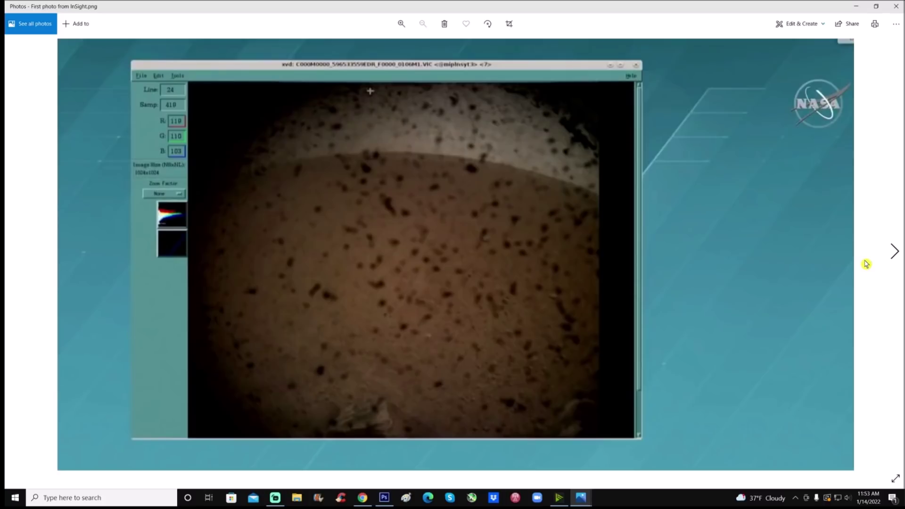
{"action": "left_click", "coordinate": [894, 251]}
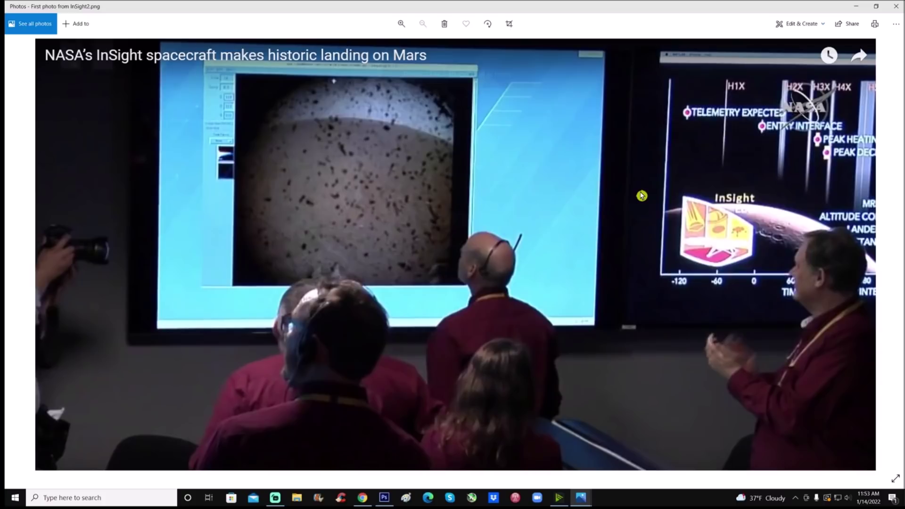
{"action": "left_click", "coordinate": [12, 252]}
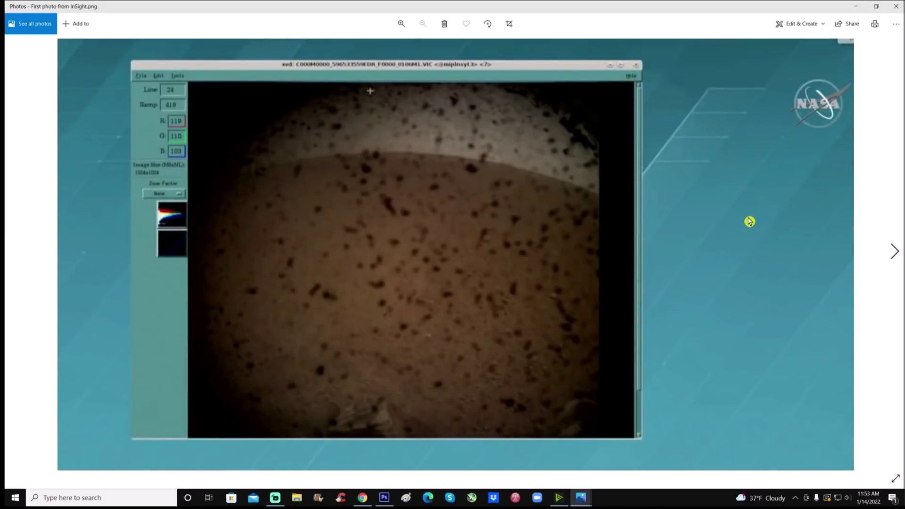
{"action": "left_click", "coordinate": [896, 252]}
Step: Open INDIA.png, zoom in and out to inspect it, then advance to marsmoonphobos.jpg
{"action": "left_click", "coordinate": [897, 253]}
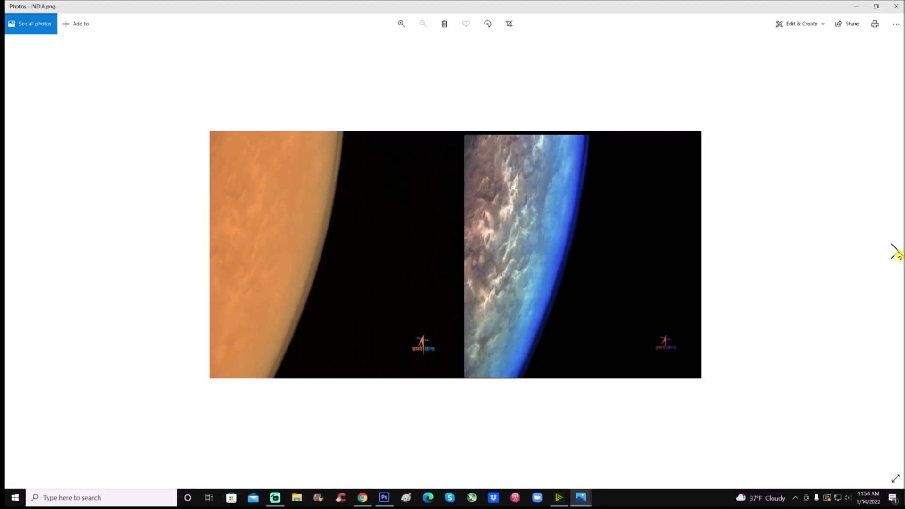
{"action": "scroll", "coordinate": [743, 252], "scroll_direction": "up", "scroll_amount": 1}
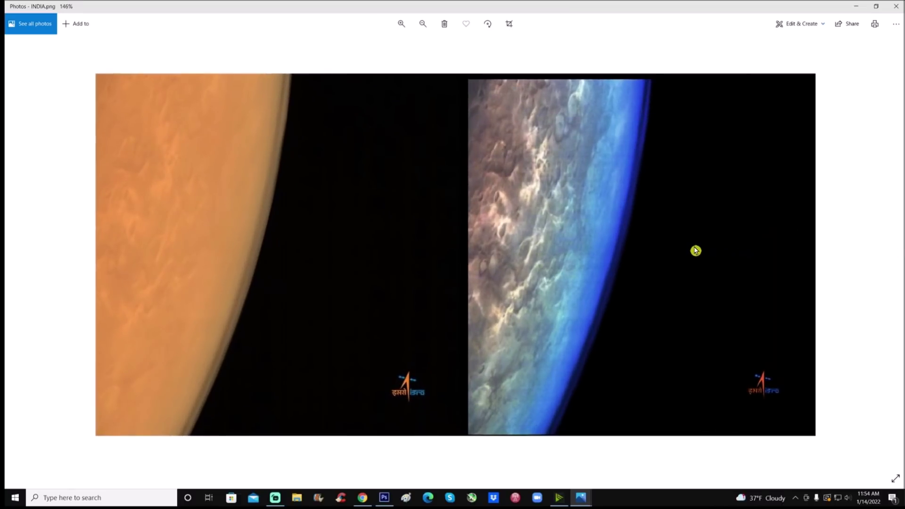
{"action": "scroll", "coordinate": [696, 251], "scroll_direction": "up", "scroll_amount": 1}
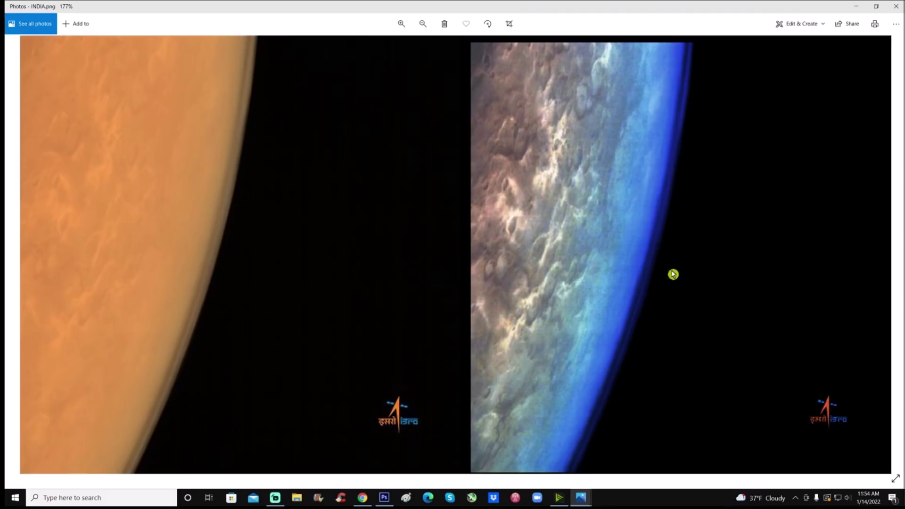
{"action": "scroll", "coordinate": [711, 259], "scroll_direction": "down", "scroll_amount": 1}
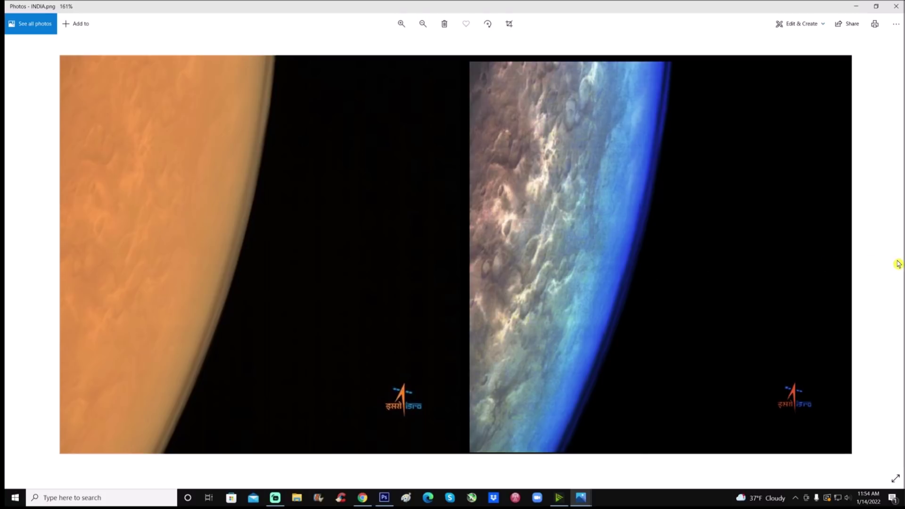
{"action": "scroll", "coordinate": [712, 249], "scroll_direction": "down", "scroll_amount": 3}
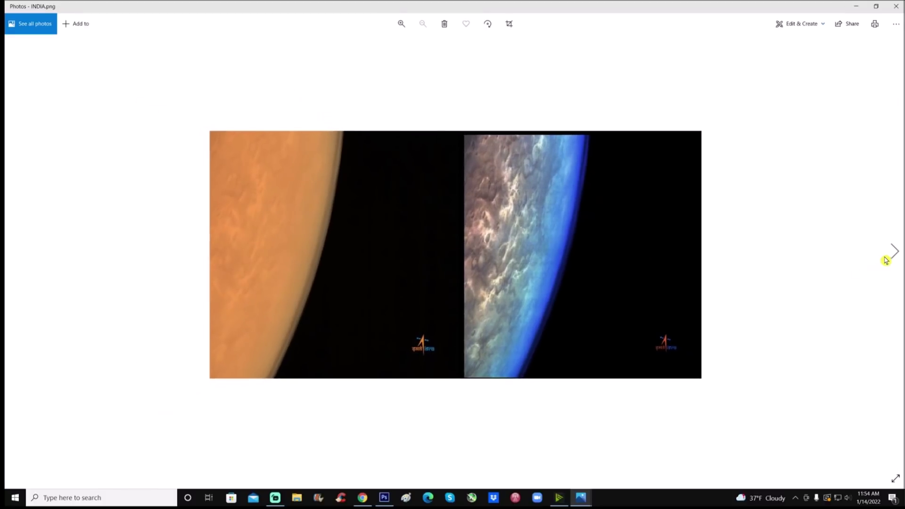
{"action": "left_click", "coordinate": [899, 253]}
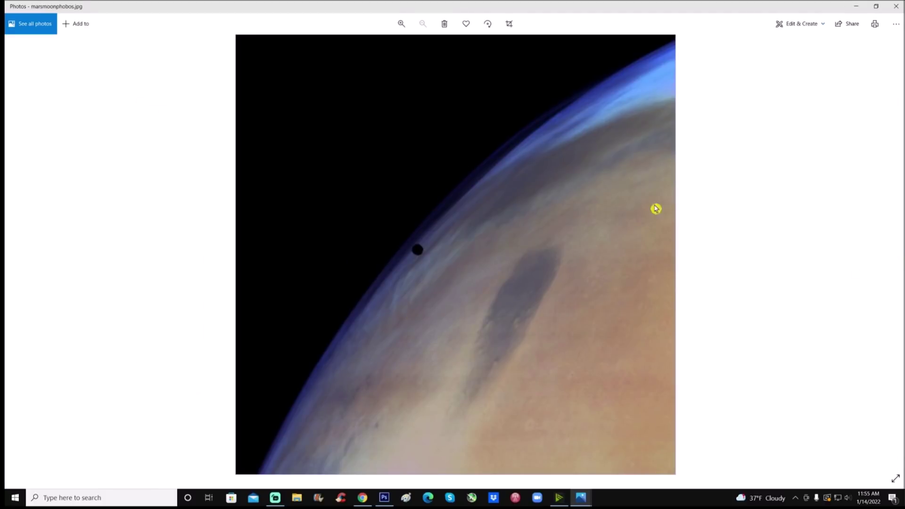
Step: Return to INDIA.png and zoom in and out, briefly visit the Phobos photo, then come back
{"action": "left_click", "coordinate": [15, 251]}
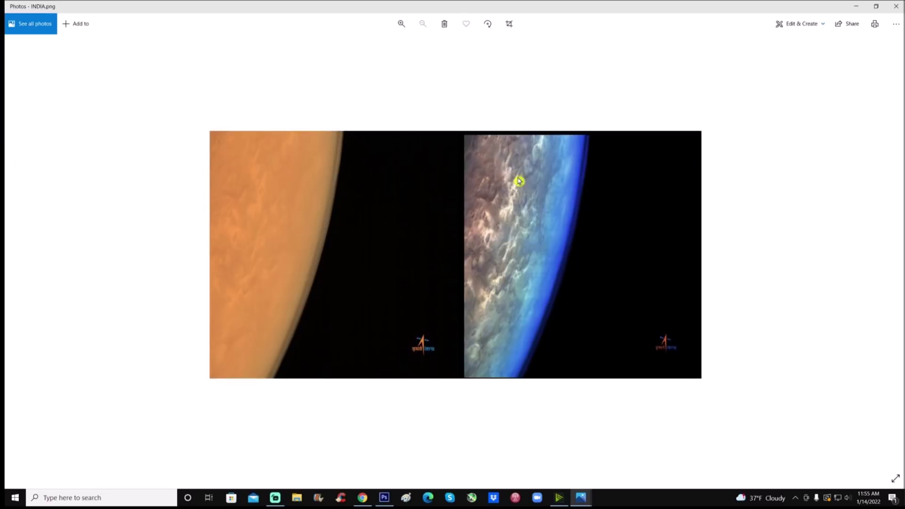
{"action": "scroll", "coordinate": [556, 219], "scroll_direction": "up", "scroll_amount": 2}
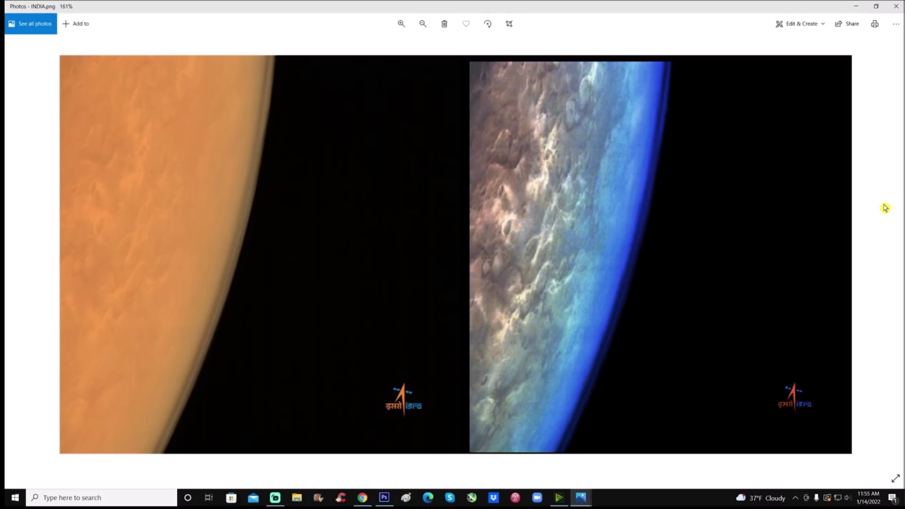
{"action": "scroll", "coordinate": [712, 214], "scroll_direction": "up", "scroll_amount": 1}
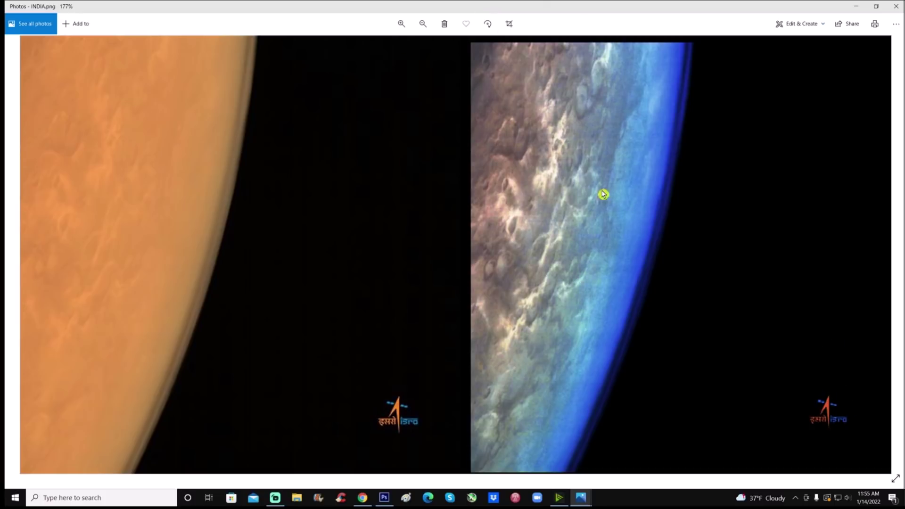
{"action": "scroll", "coordinate": [619, 235], "scroll_direction": "down", "scroll_amount": 1}
{"action": "scroll", "coordinate": [600, 225], "scroll_direction": "down", "scroll_amount": 2}
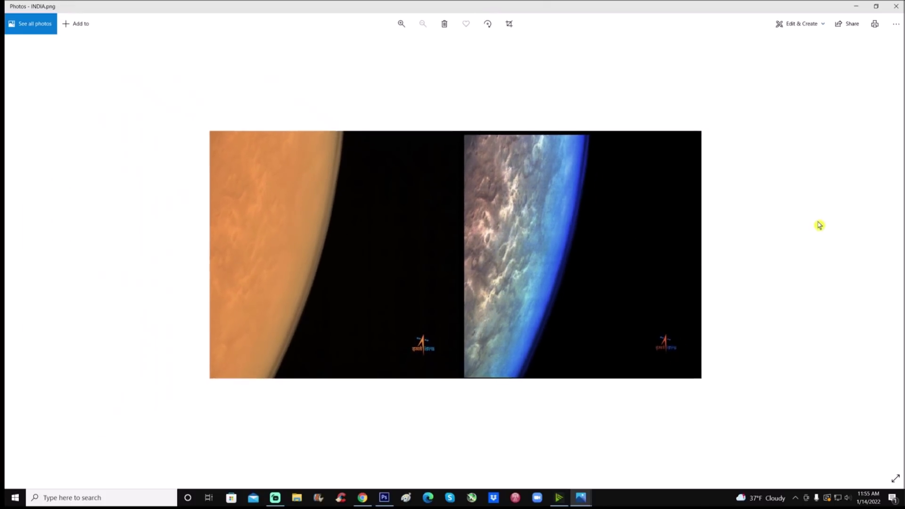
{"action": "left_click", "coordinate": [875, 245]}
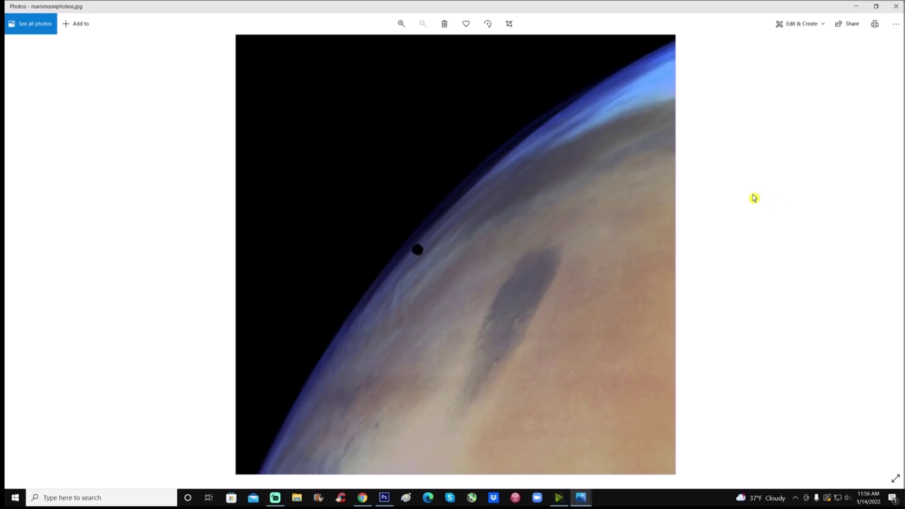
{"action": "key", "text": "Right"}
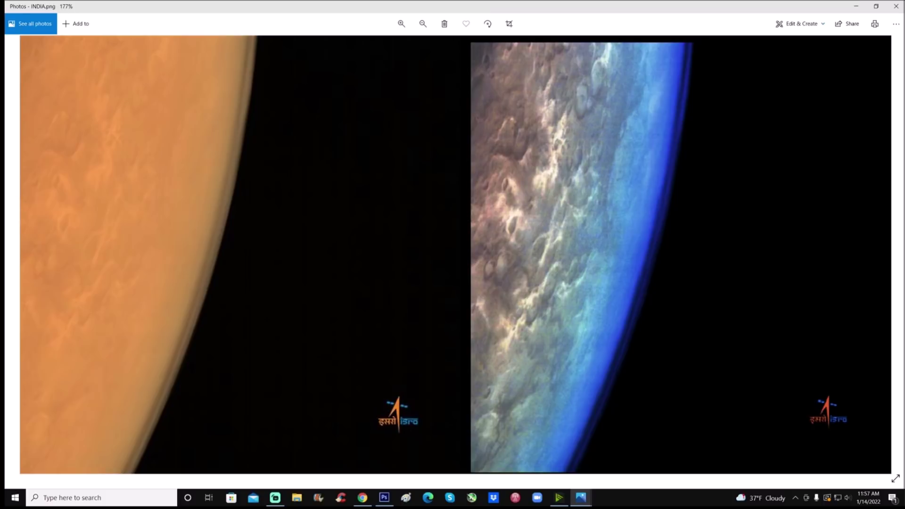
Step: Zoom out, then step back past INDIA.png and InSight2.png to First photo from InSight.png
{"action": "scroll", "coordinate": [681, 244], "scroll_direction": "down", "scroll_amount": 3}
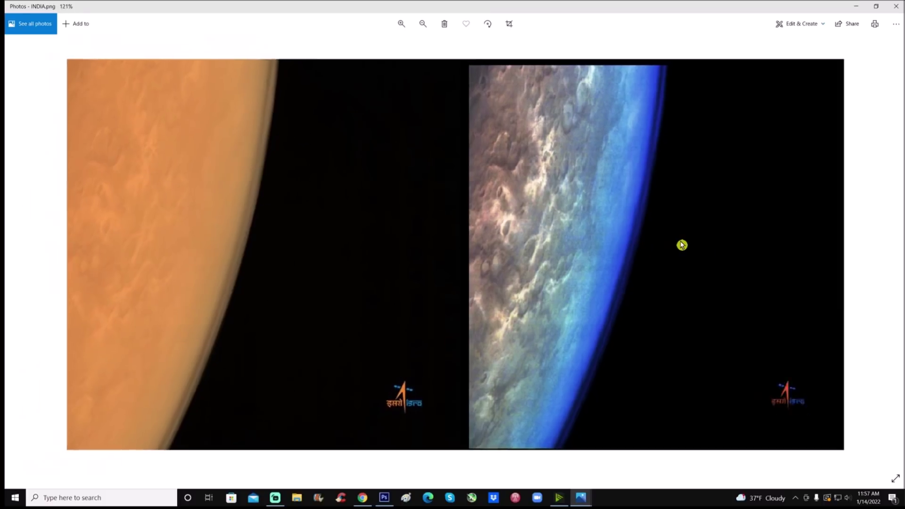
{"action": "scroll", "coordinate": [679, 247], "scroll_direction": "up", "scroll_amount": 2}
{"action": "scroll", "coordinate": [679, 250], "scroll_direction": "down", "scroll_amount": 3}
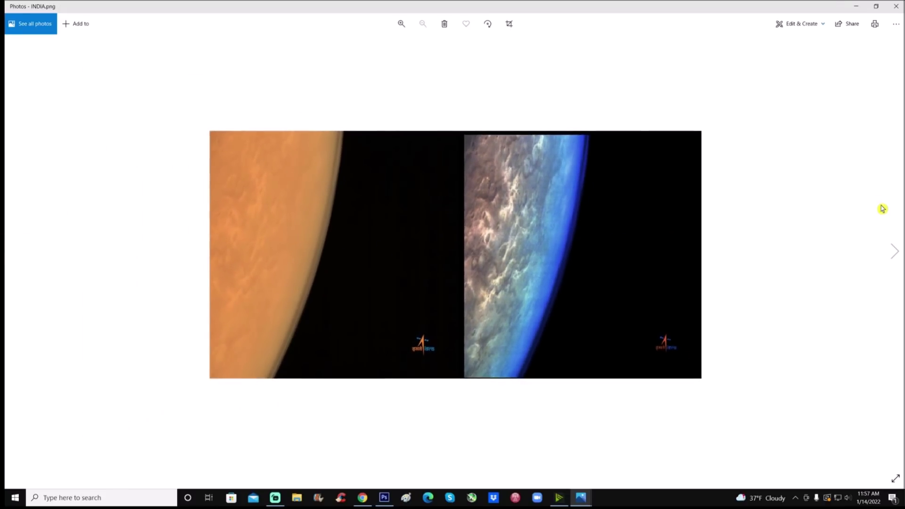
{"action": "left_click", "coordinate": [891, 250]}
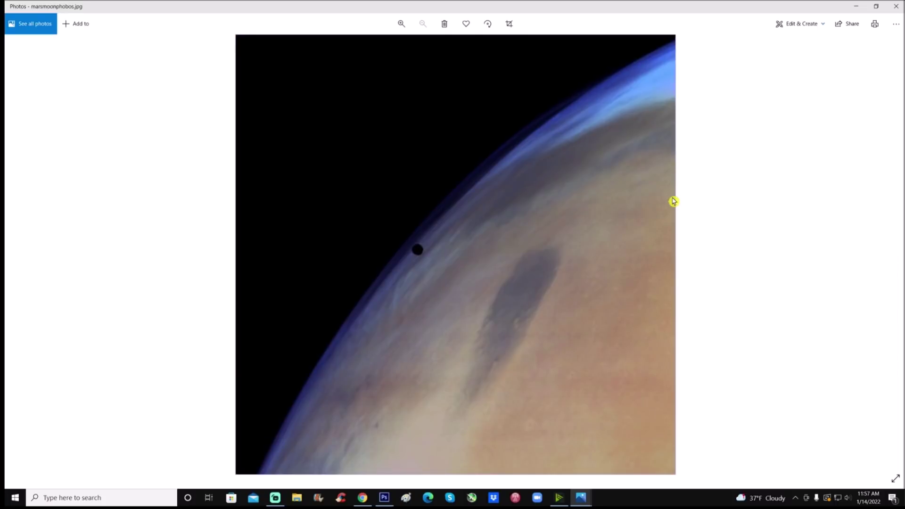
{"action": "left_click", "coordinate": [16, 251]}
{"action": "left_click", "coordinate": [16, 251]}
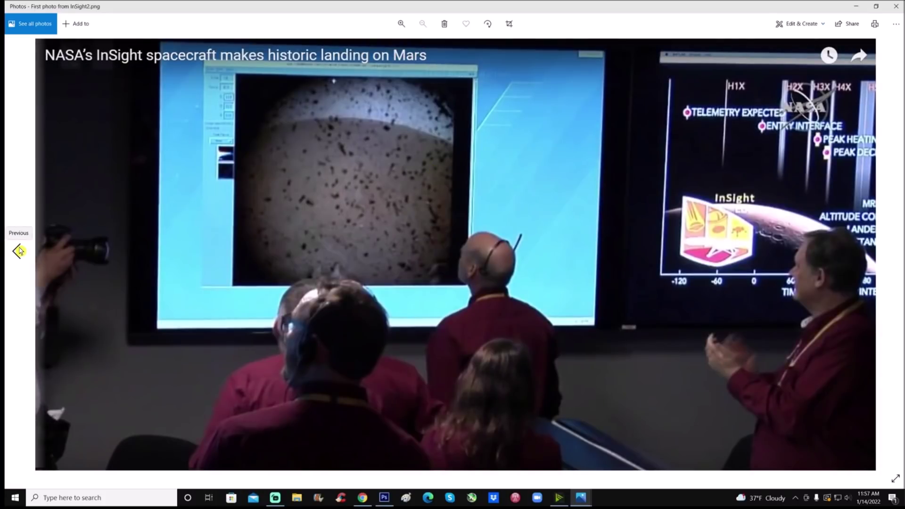
{"action": "left_click", "coordinate": [19, 251]}
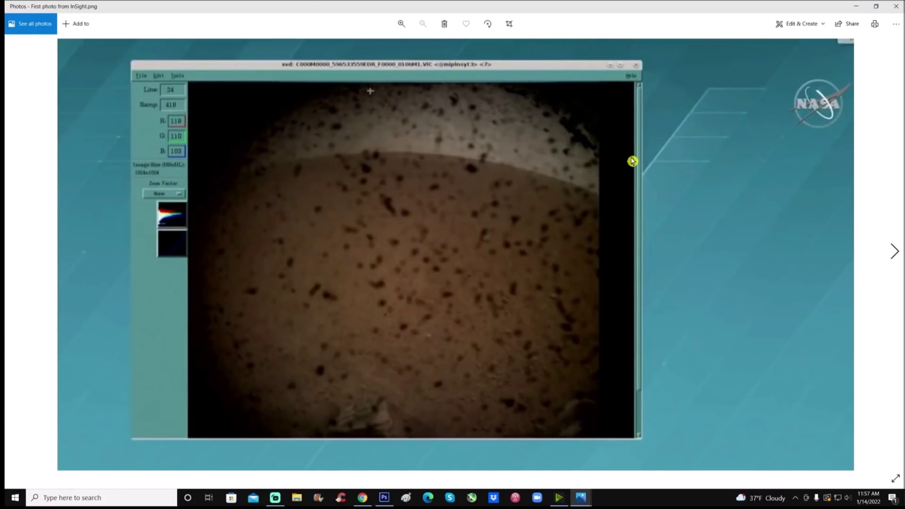
Step: Back in Photoshop, flip the first orbiter photo between Snapshot 1 and the enhanced Snapshot 8
{"action": "left_click", "coordinate": [856, 6]}
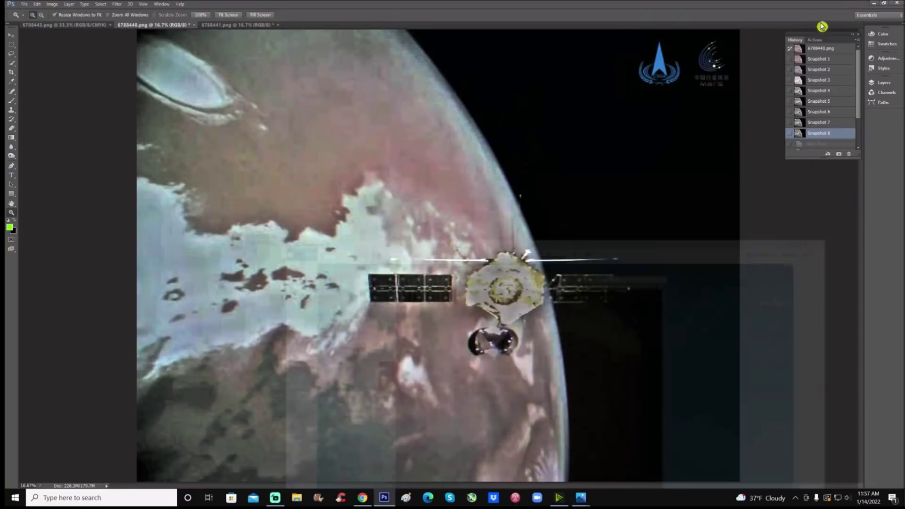
{"action": "left_click", "coordinate": [829, 59]}
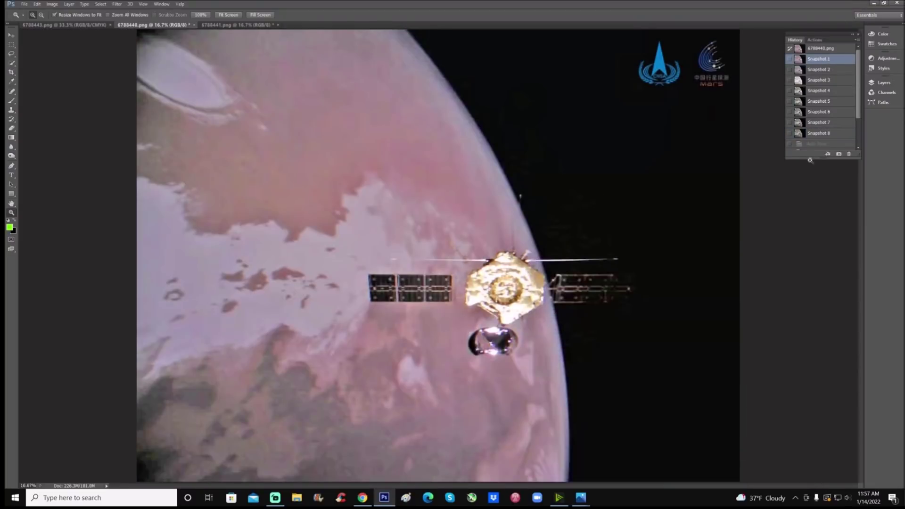
{"action": "left_click", "coordinate": [831, 137]}
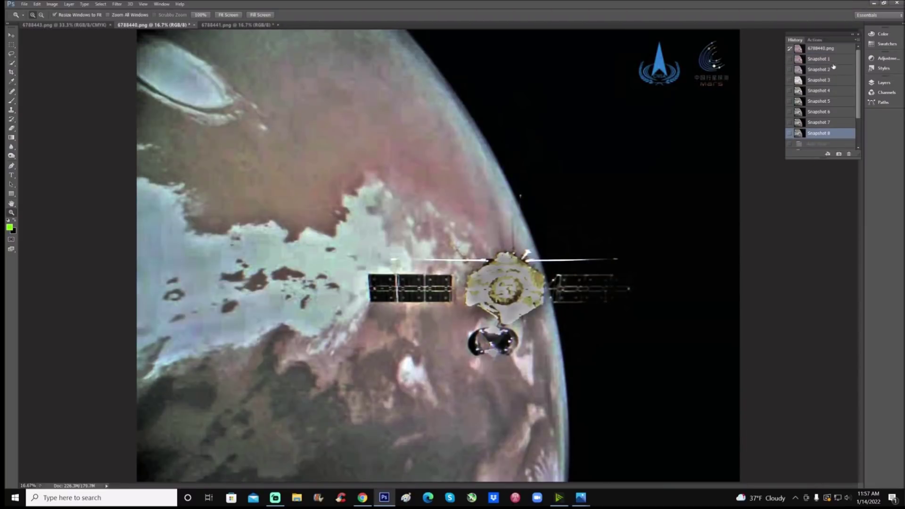
{"action": "left_click", "coordinate": [835, 60]}
{"action": "left_click", "coordinate": [831, 132]}
Step: On the golden spacecraft photo 6788441.png, compare Snapshot 1 against Snapshot 3
{"action": "left_click", "coordinate": [226, 25]}
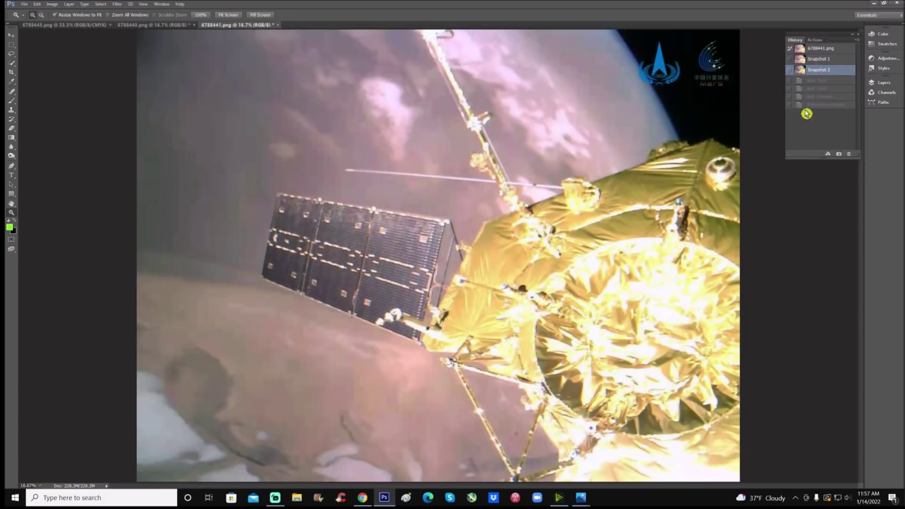
{"action": "left_click", "coordinate": [825, 61]}
{"action": "left_click", "coordinate": [832, 71]}
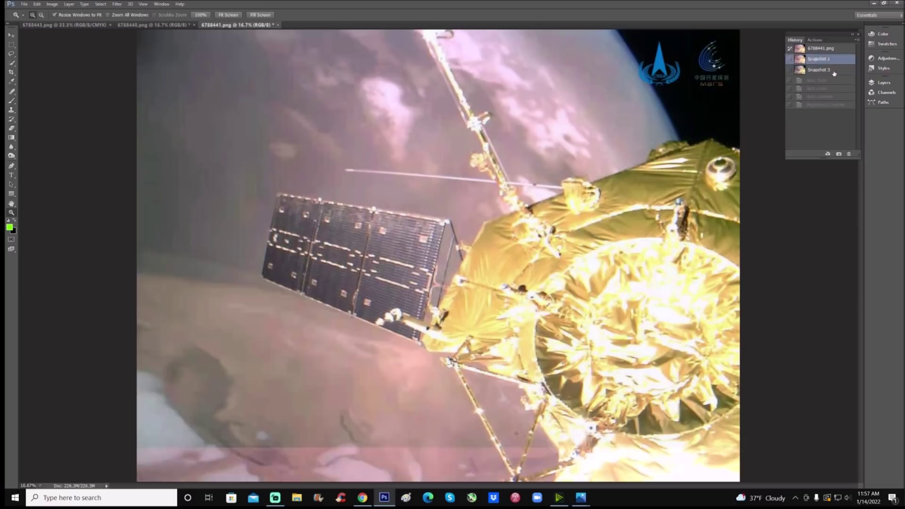